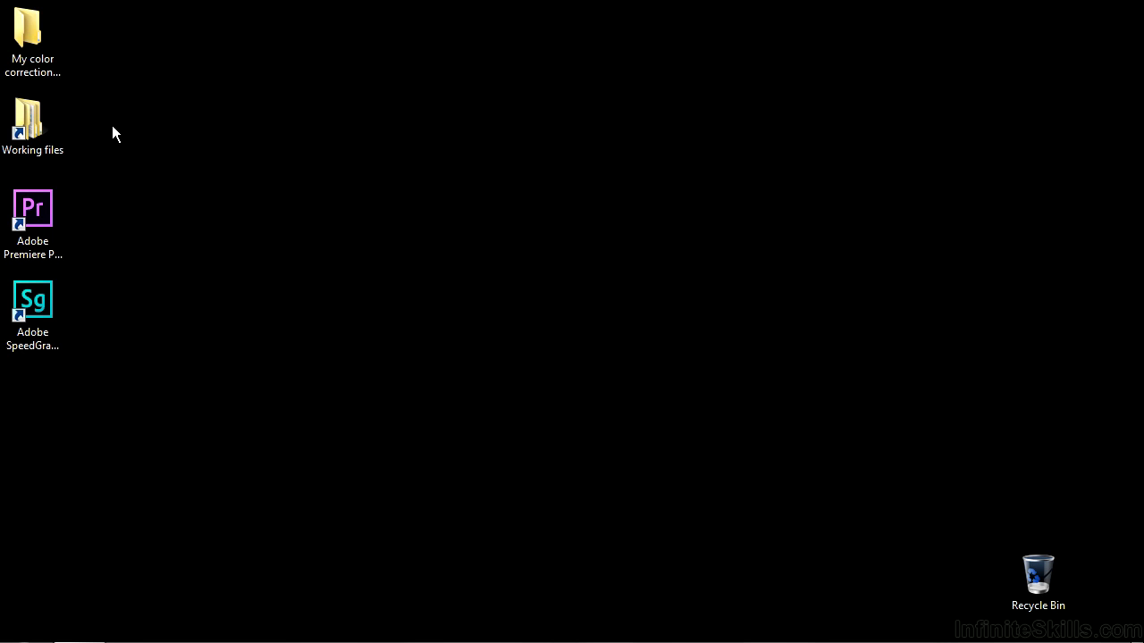
Open the parade-scopes.prproj project from the Premiere Pro projects folder inside Working files
double_click(54, 134)
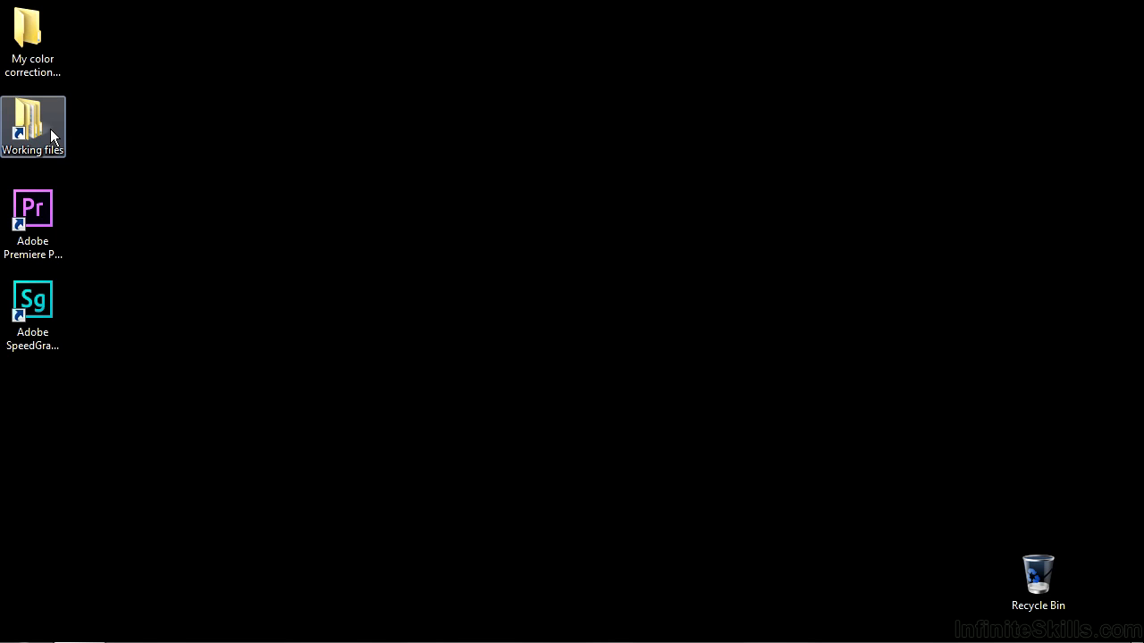
double_click(444, 211)
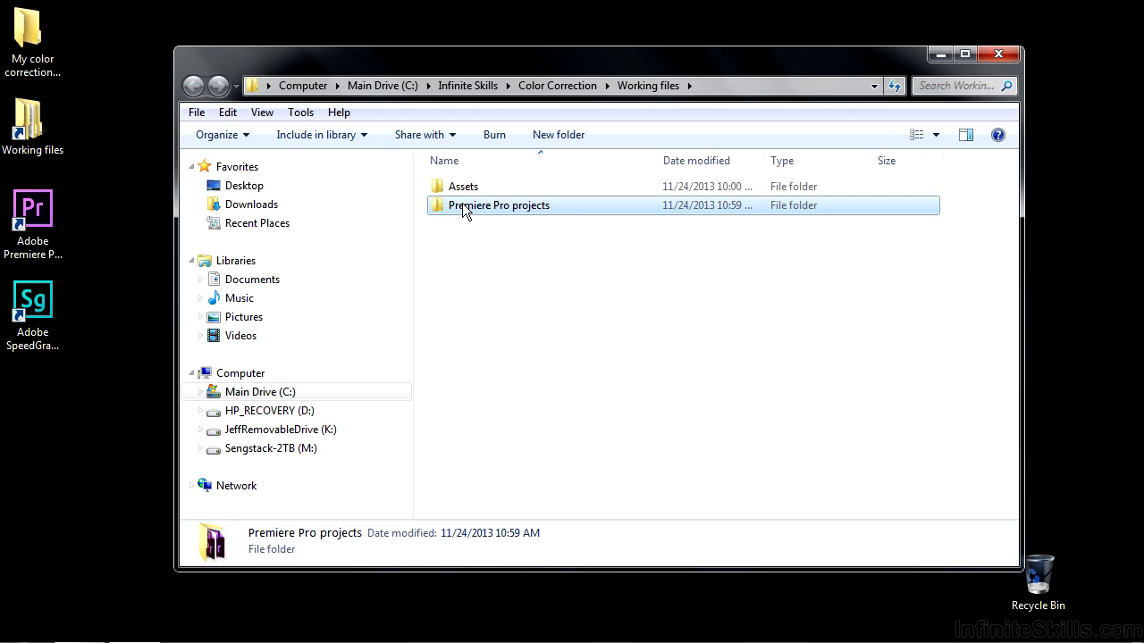
double_click(452, 244)
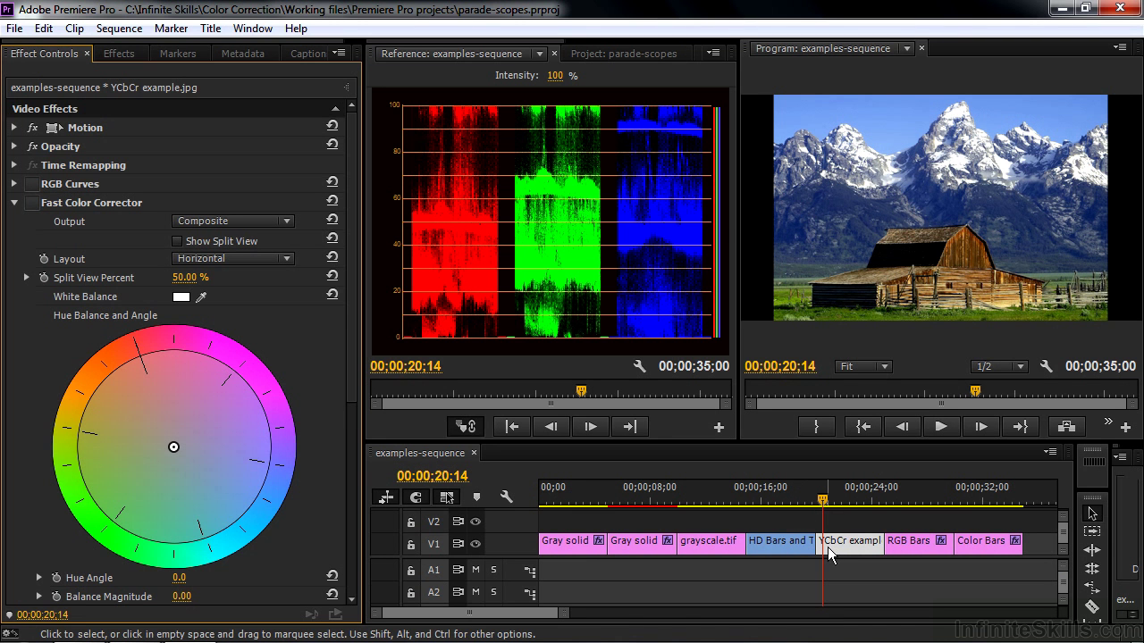
Park the sequence playhead at 00;00;20;12 on the YCbCr example clip and view YCbCr example.jpg in the source monitor
left_click(829, 502)
mouse_move(829, 502)
left_mouse_down()
mouse_move(857, 504)
mouse_move(822, 516)
left_mouse_up()
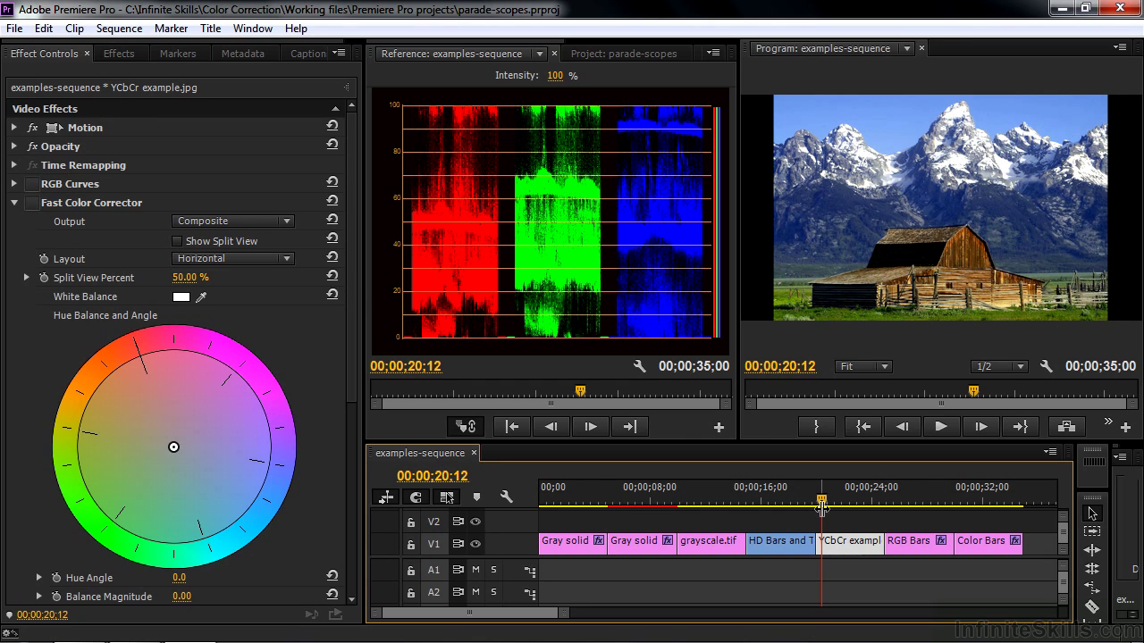
left_click(627, 55)
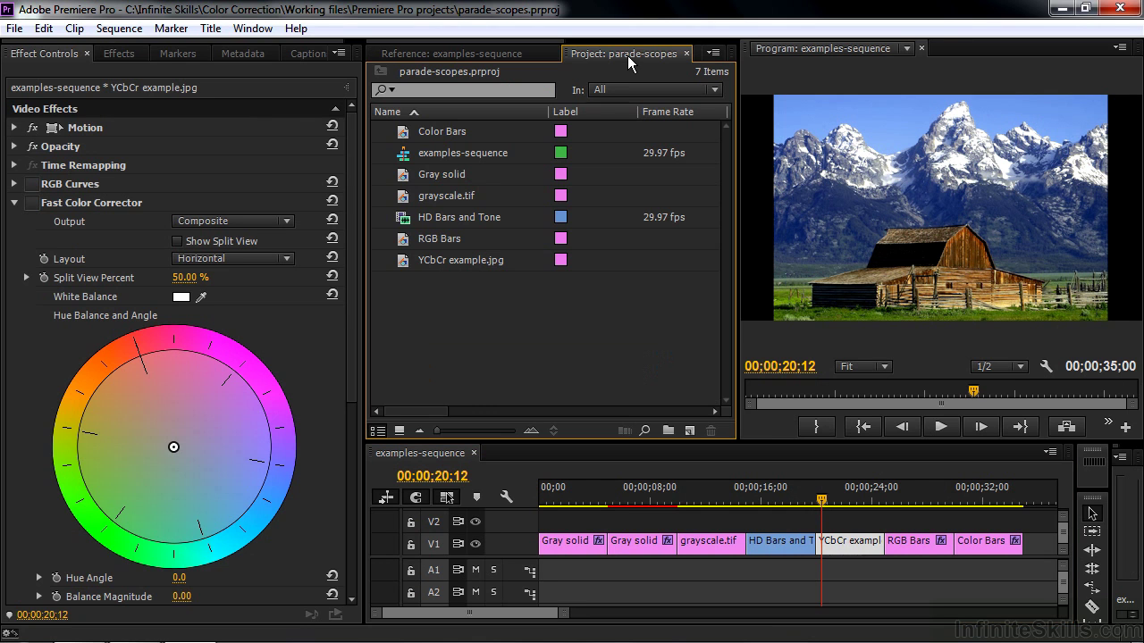
double_click(412, 261)
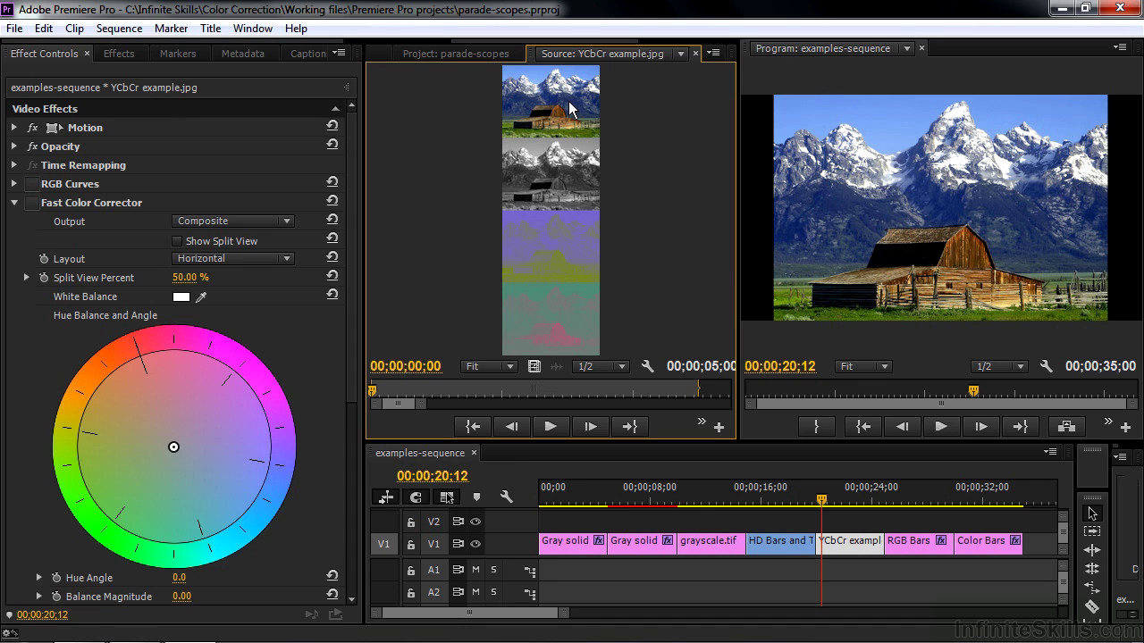
scroll(426, 50, "up", 2)
Compare the YC Waveform with the RGB Parade for the YCbCr example clip in the reference monitor, ending on RGB Parade
left_click(423, 51)
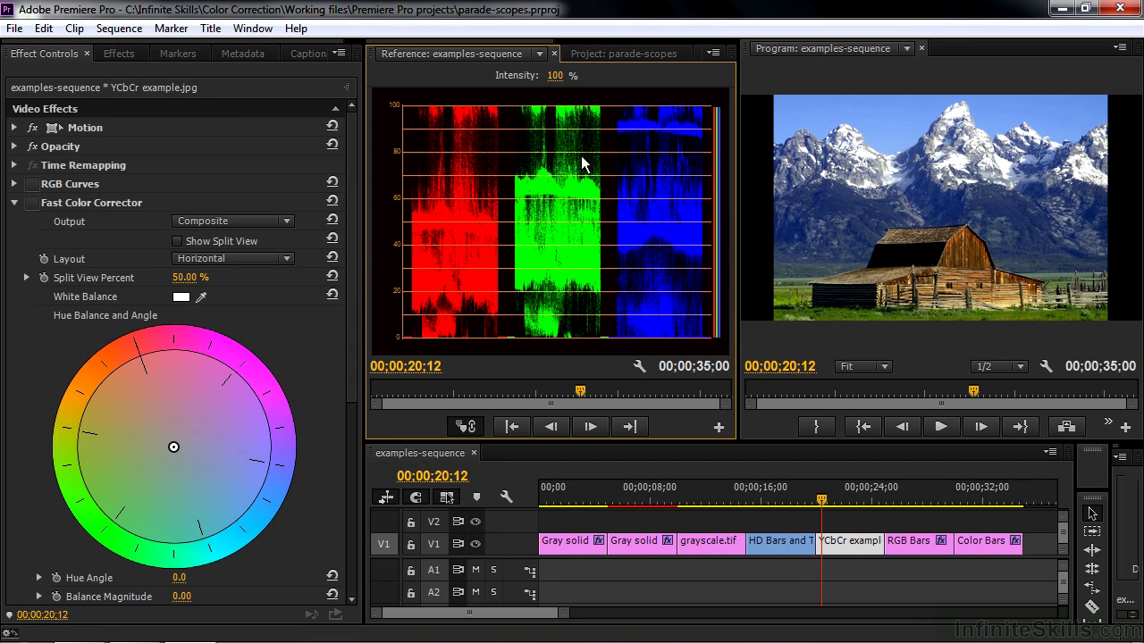
left_click(711, 54)
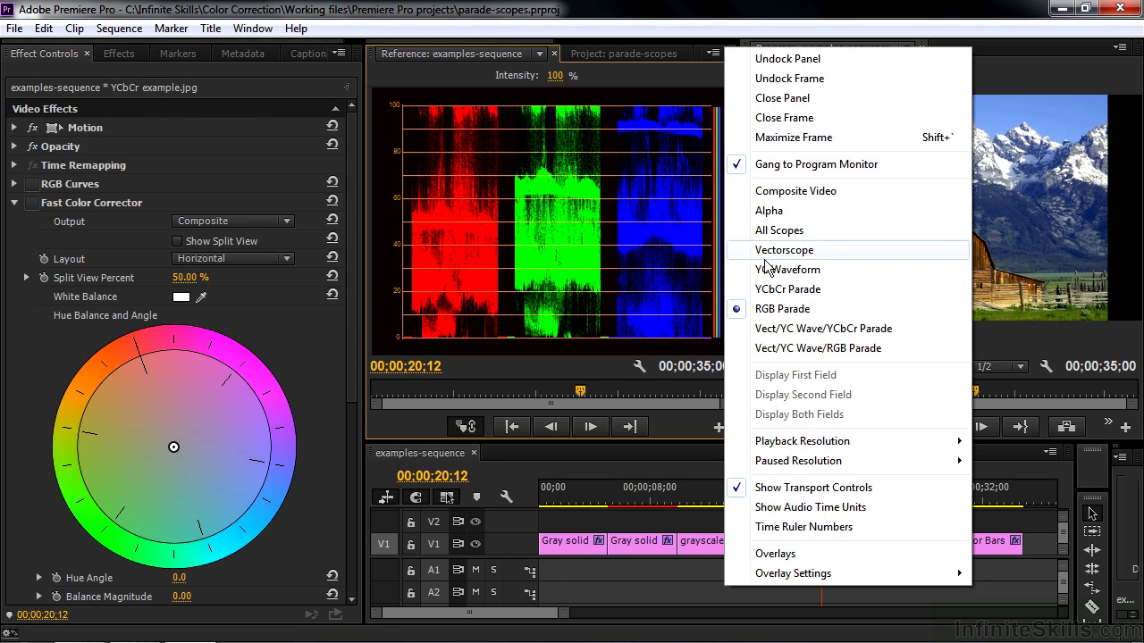
left_click(774, 312)
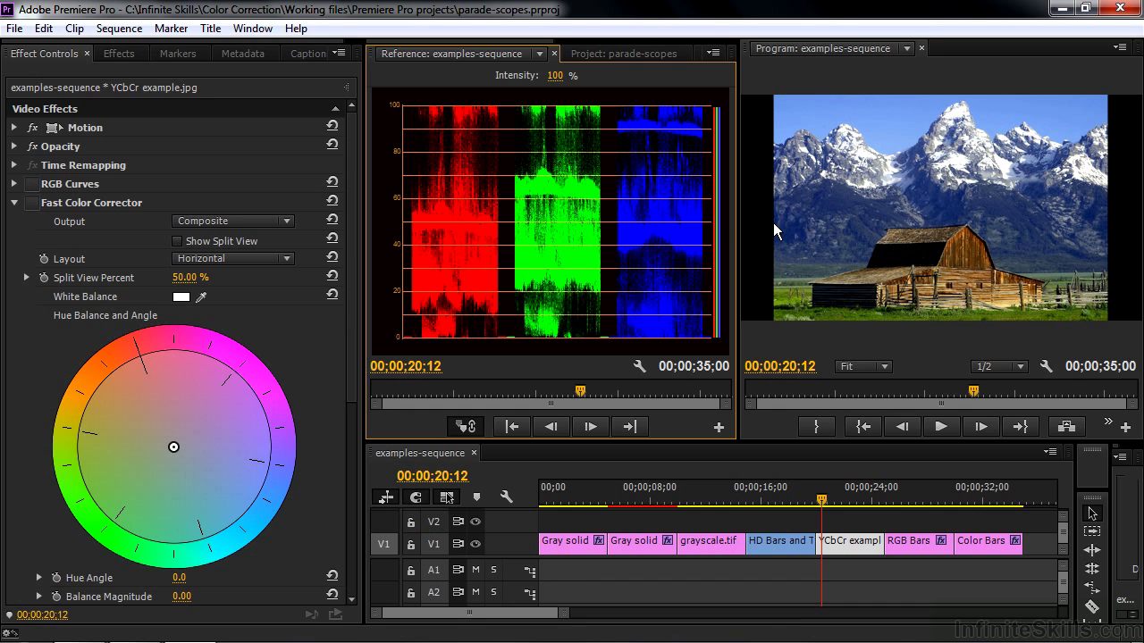
left_click(714, 54)
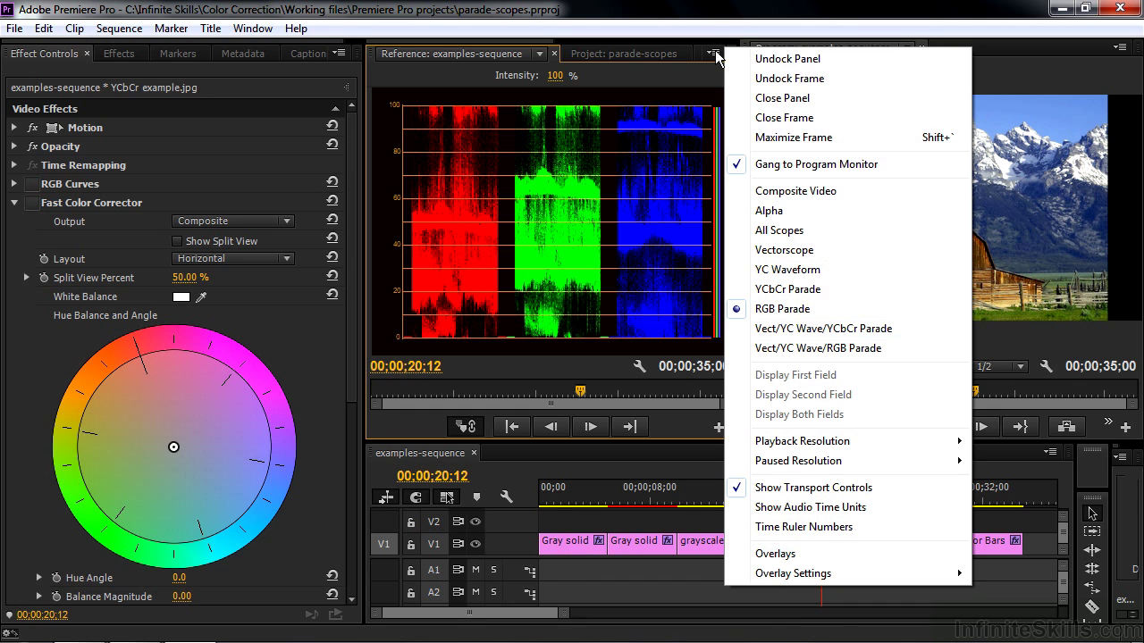
left_click(788, 270)
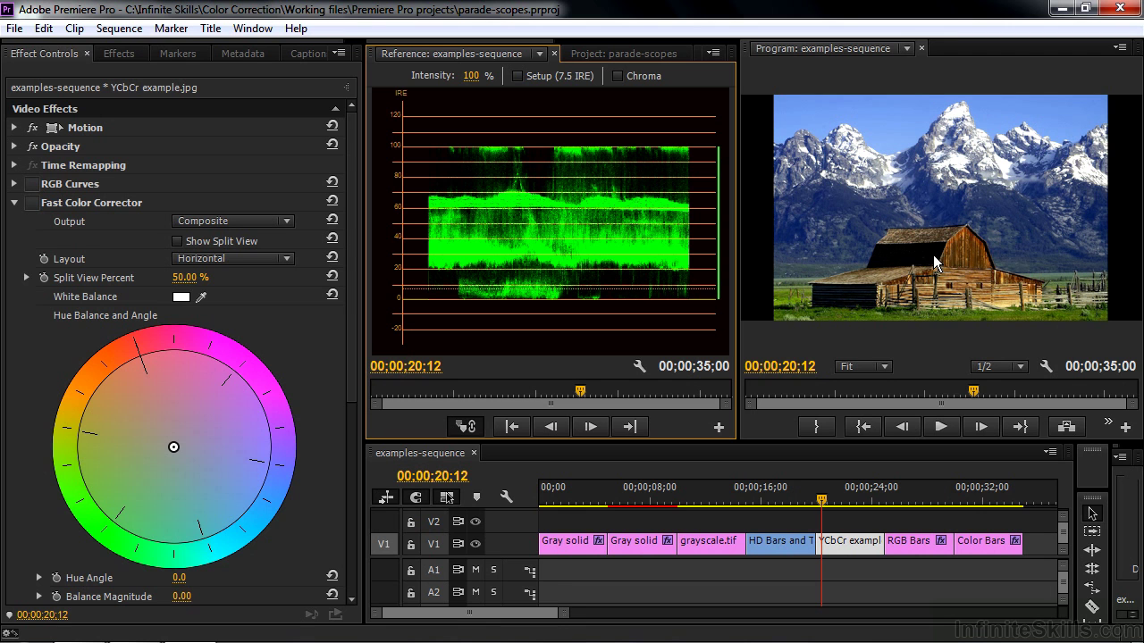
left_click(713, 53)
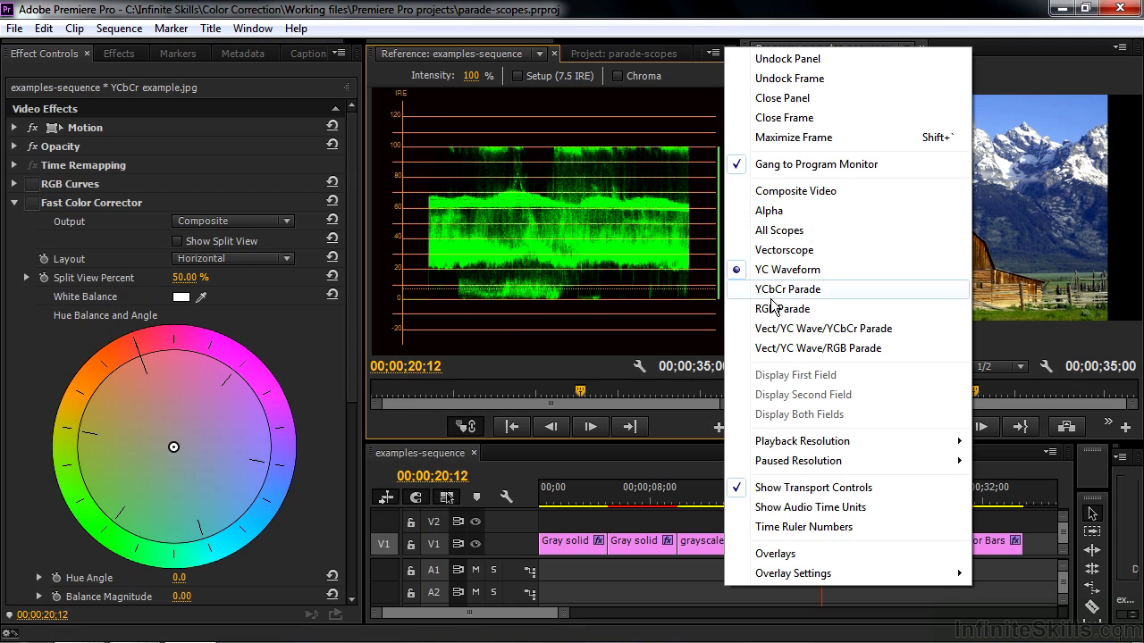
left_click(774, 309)
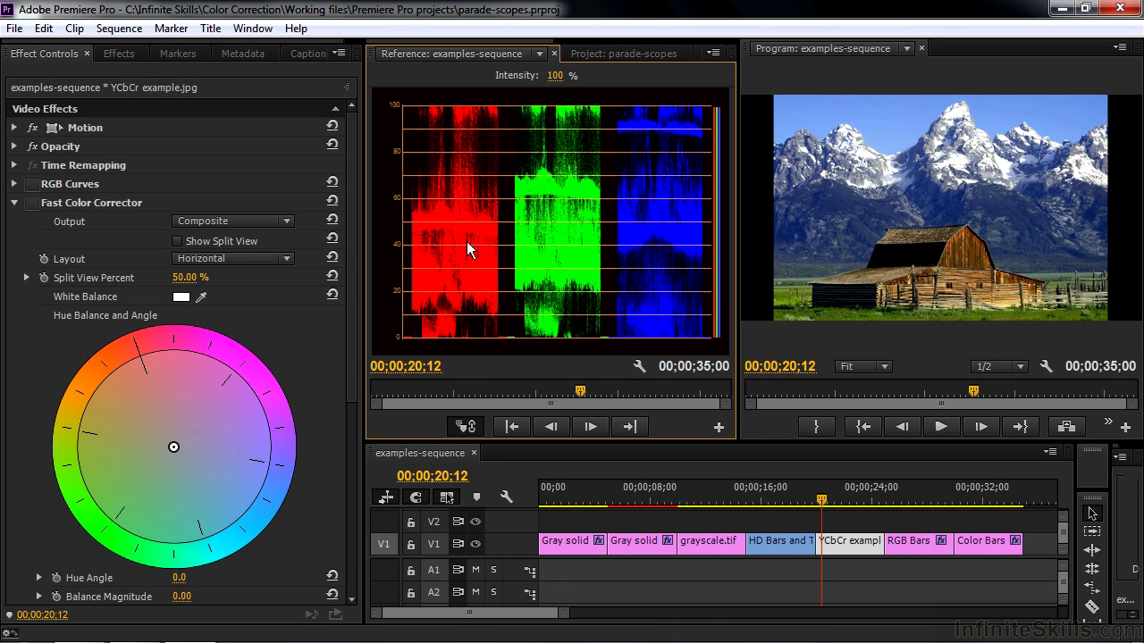
On the first Gray solid clip, push the Fast Color Corrector hue balance toward red with a balance magnitude of 100
left_click(560, 491)
left_click(571, 545)
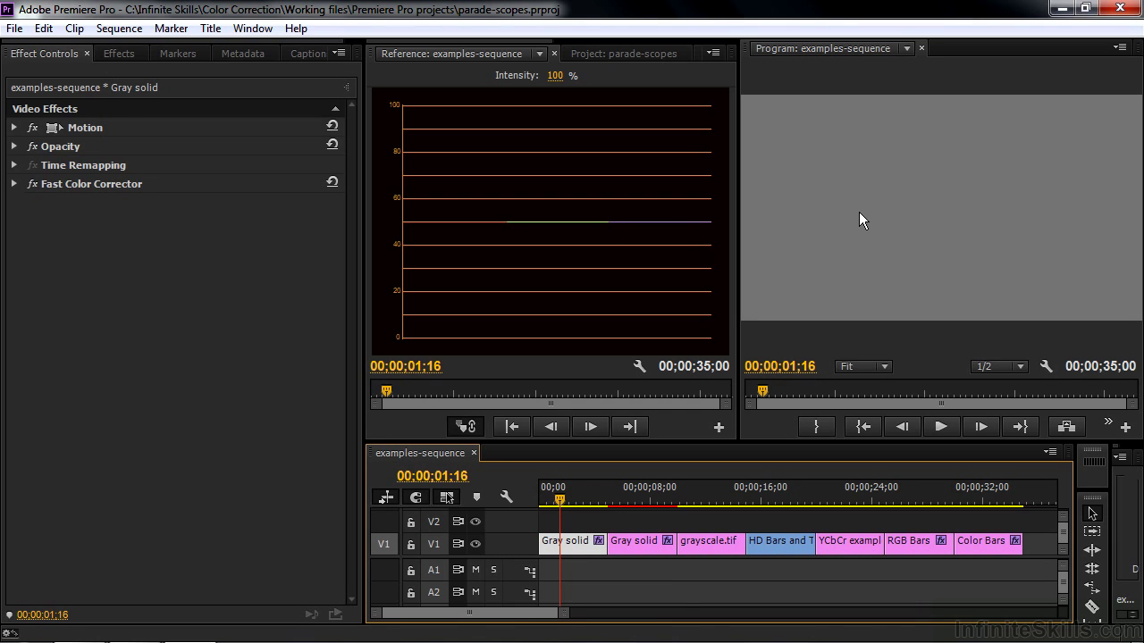
left_click(13, 183)
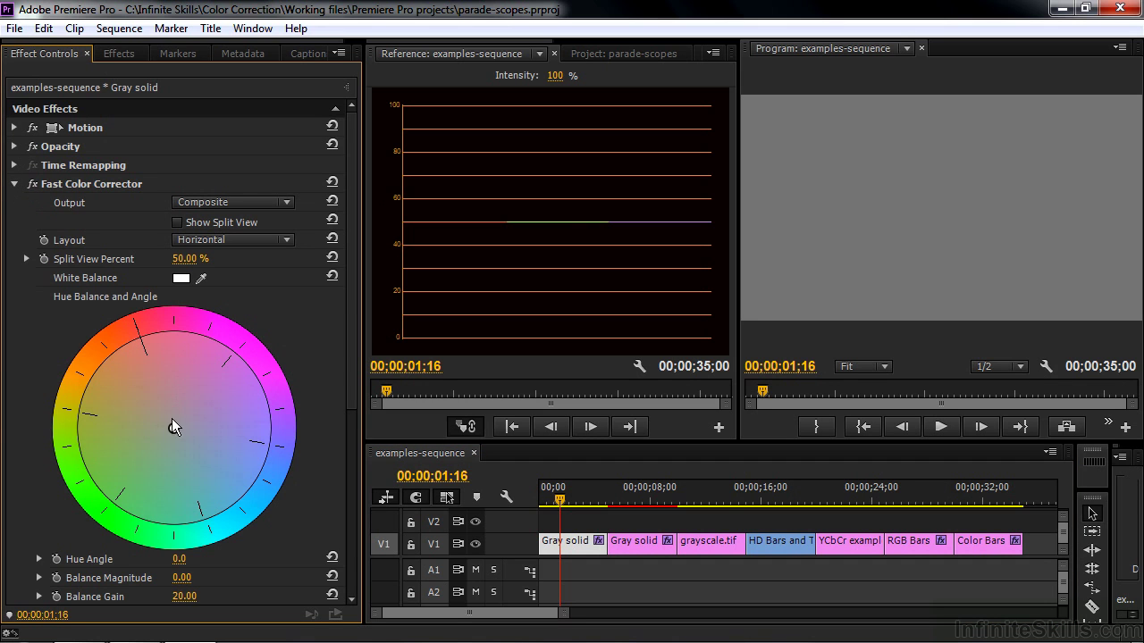
left_click_drag(171, 417, 141, 343)
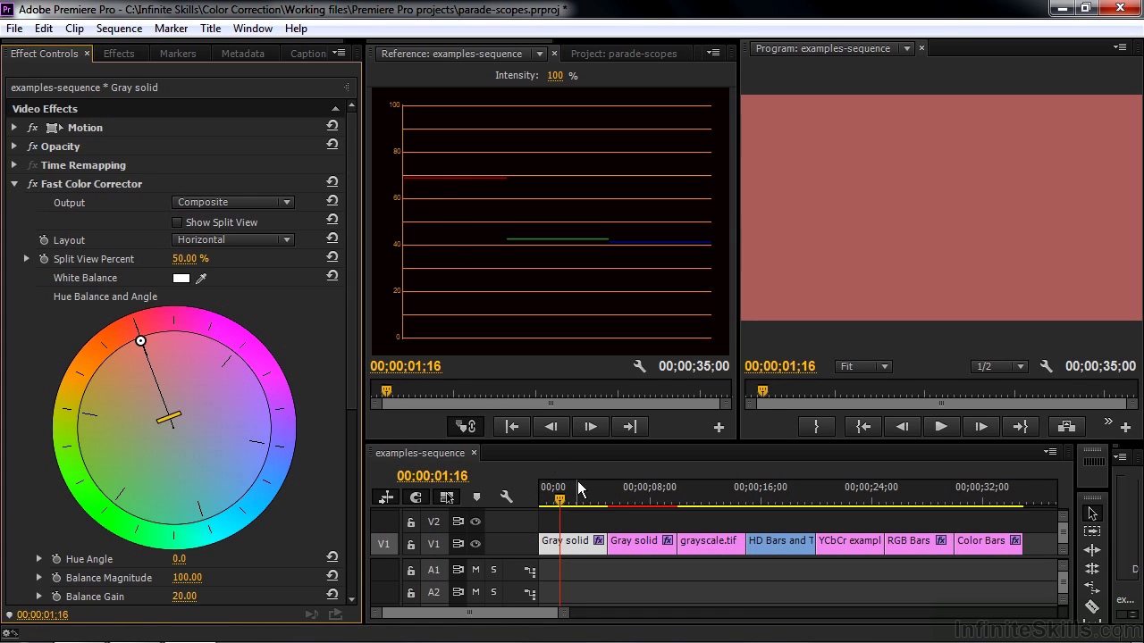
On the second Gray solid clip with the Ramp effect, push the Fast Color Corrector hue balance to red at magnitude 100
left_click(629, 489)
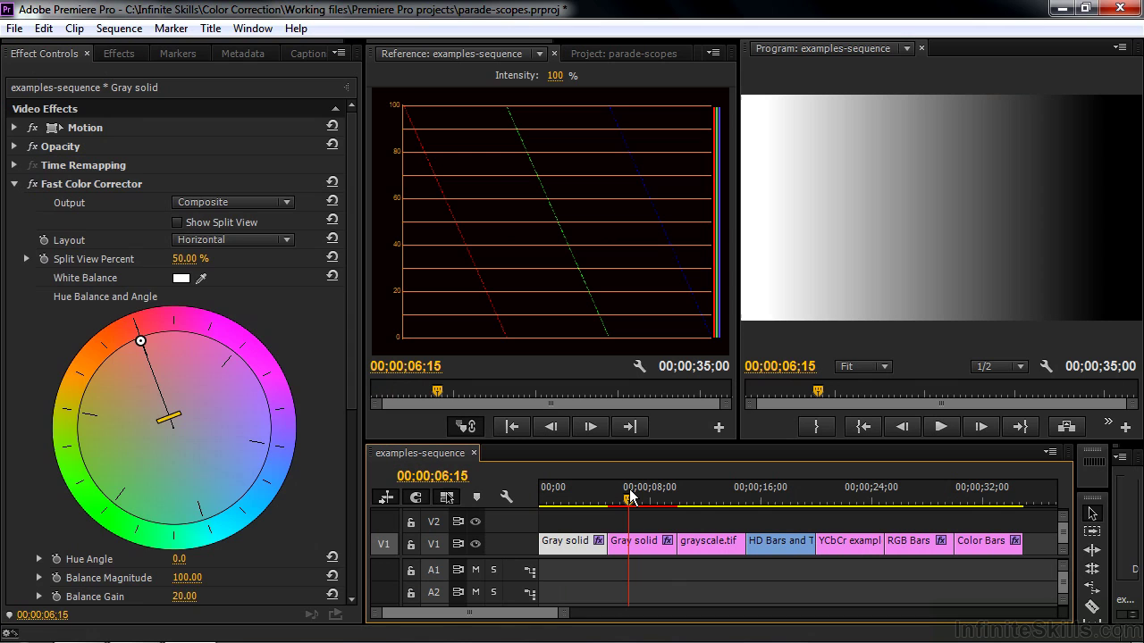
left_click(632, 547)
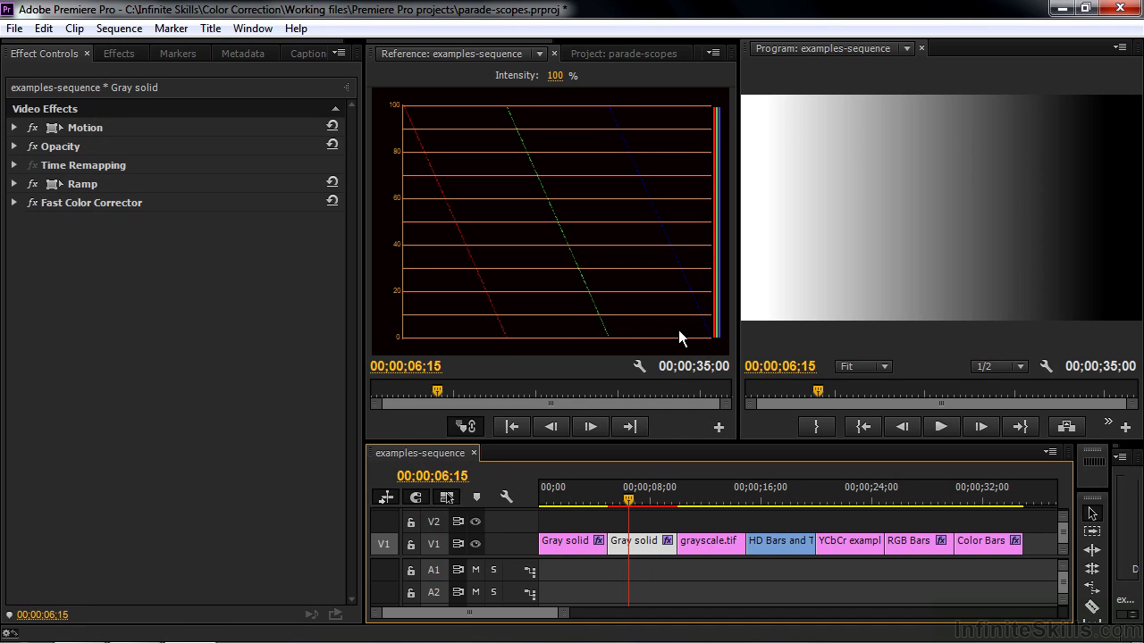
left_click(14, 203)
left_click_drag(174, 447, 136, 362)
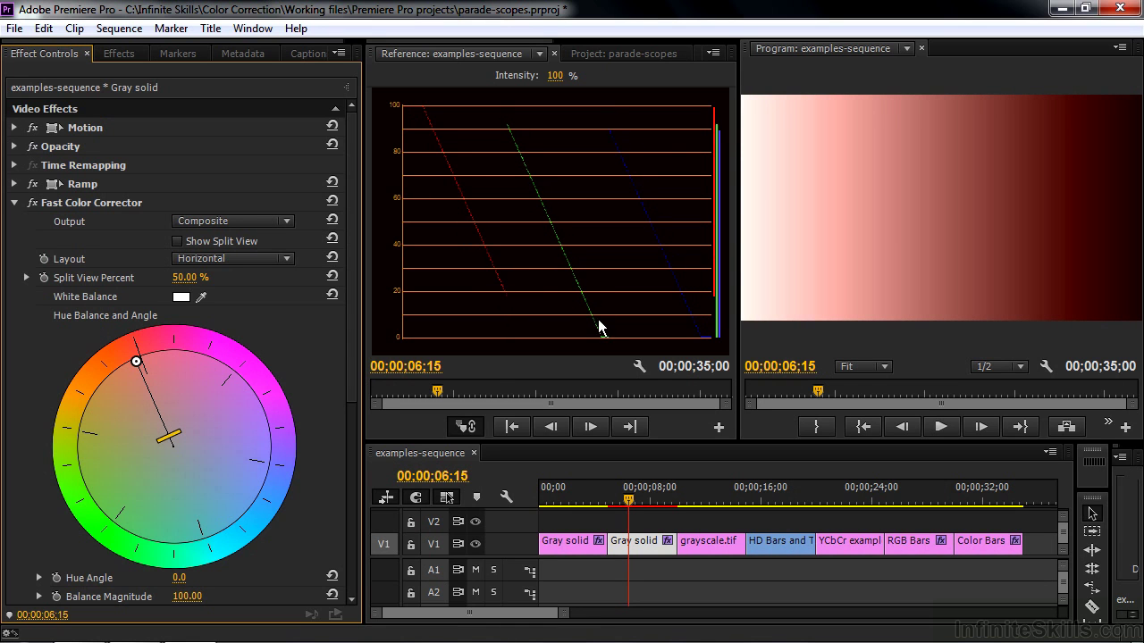
mouse_move(135, 362)
left_mouse_down()
mouse_move(146, 378)
mouse_move(140, 355)
left_mouse_up()
left_click(13, 205)
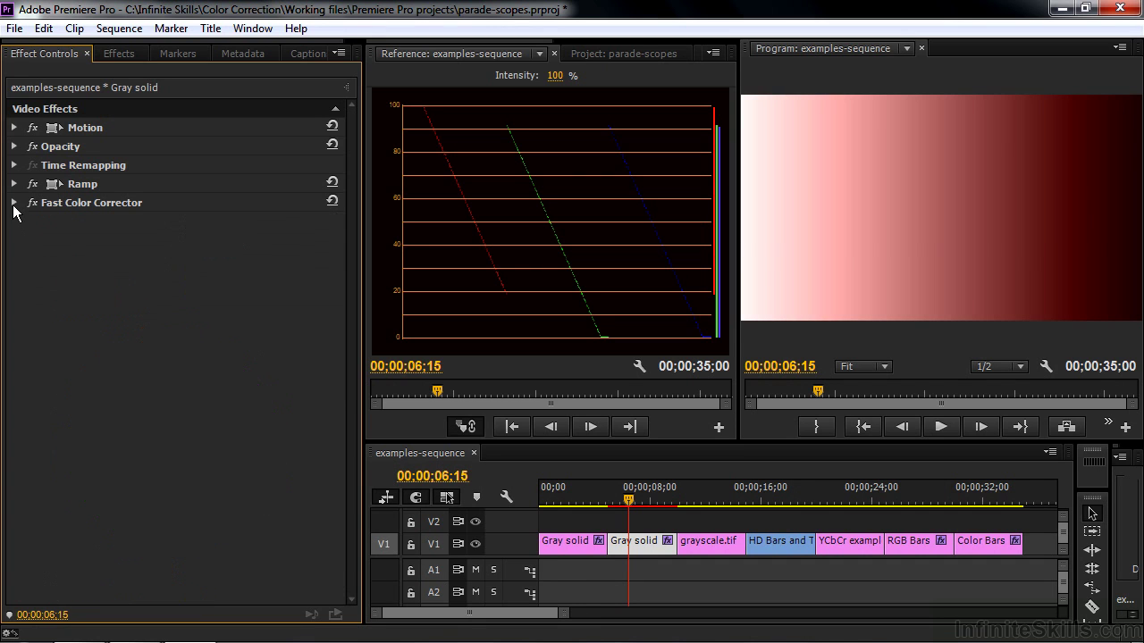
Examine the RGB Parade for the grayscale.tif, HD Bars and Tone, and RGB Bars clips in the sequence
left_click(707, 493)
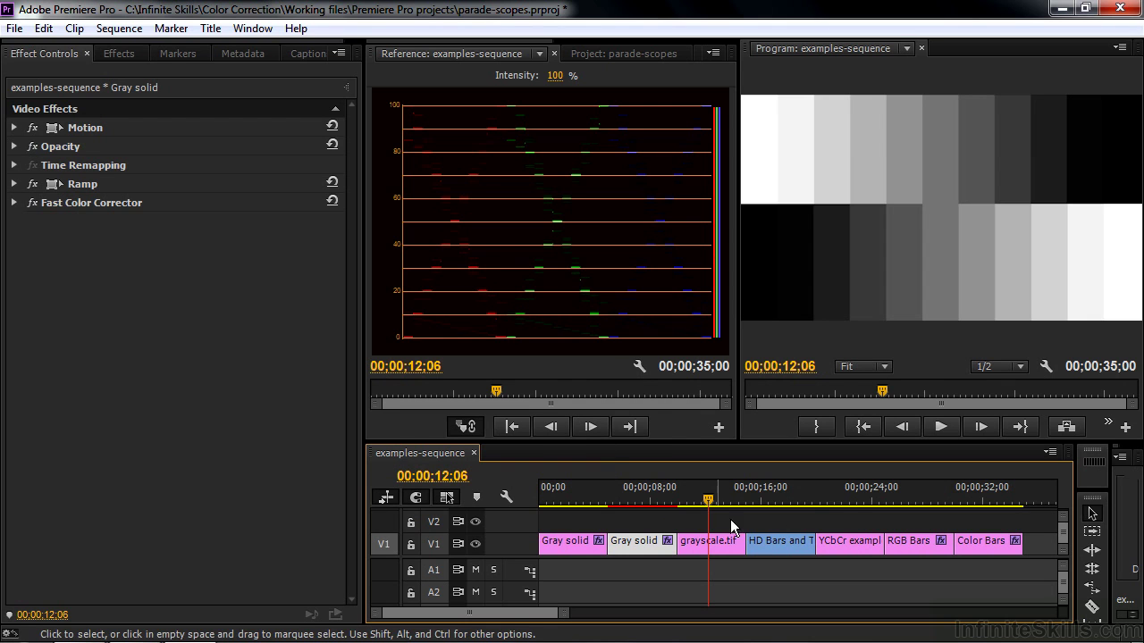
left_click(785, 501)
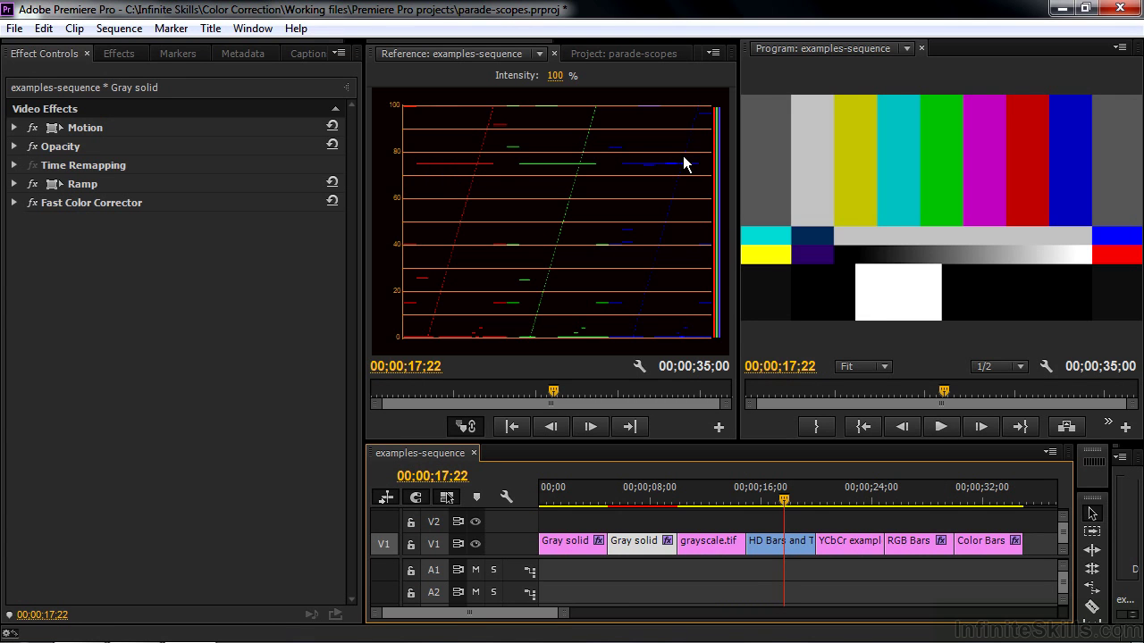
left_click(913, 502)
left_click(908, 545)
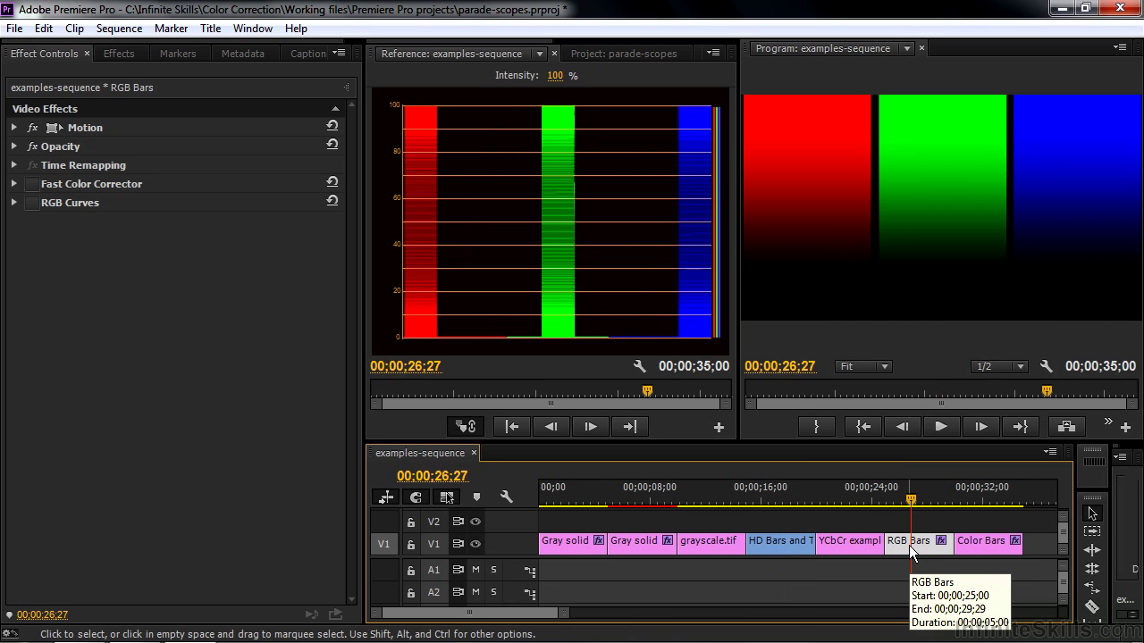
Open the RGB Bars title, inspect the red bar's linear gradient fill, and close the title editor
double_click(901, 545)
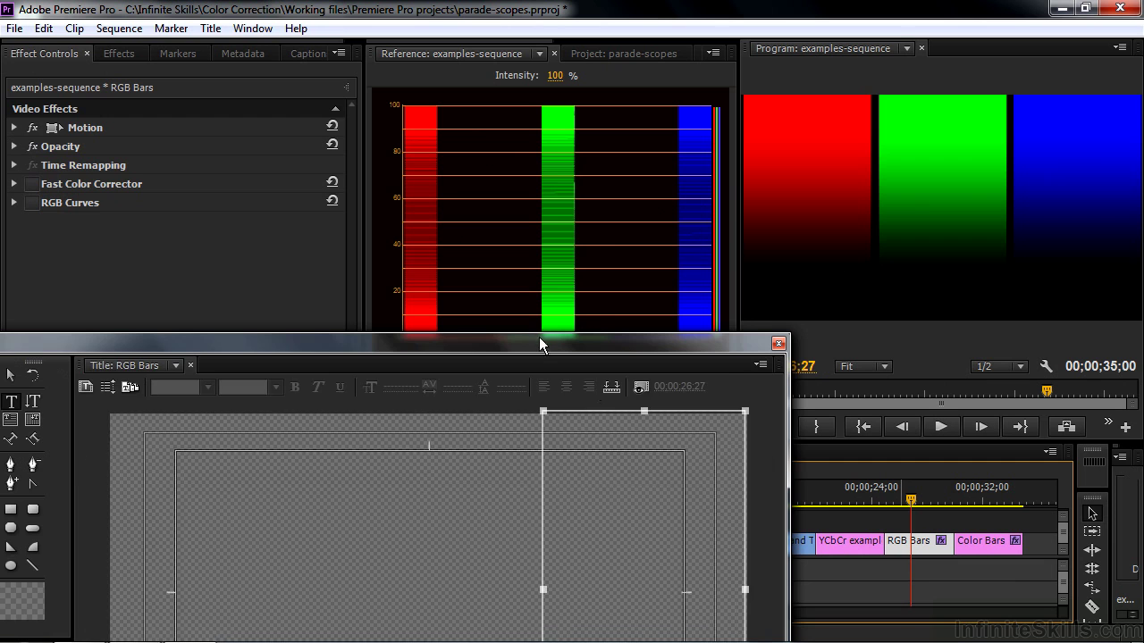
left_click_drag(536, 342, 592, 92)
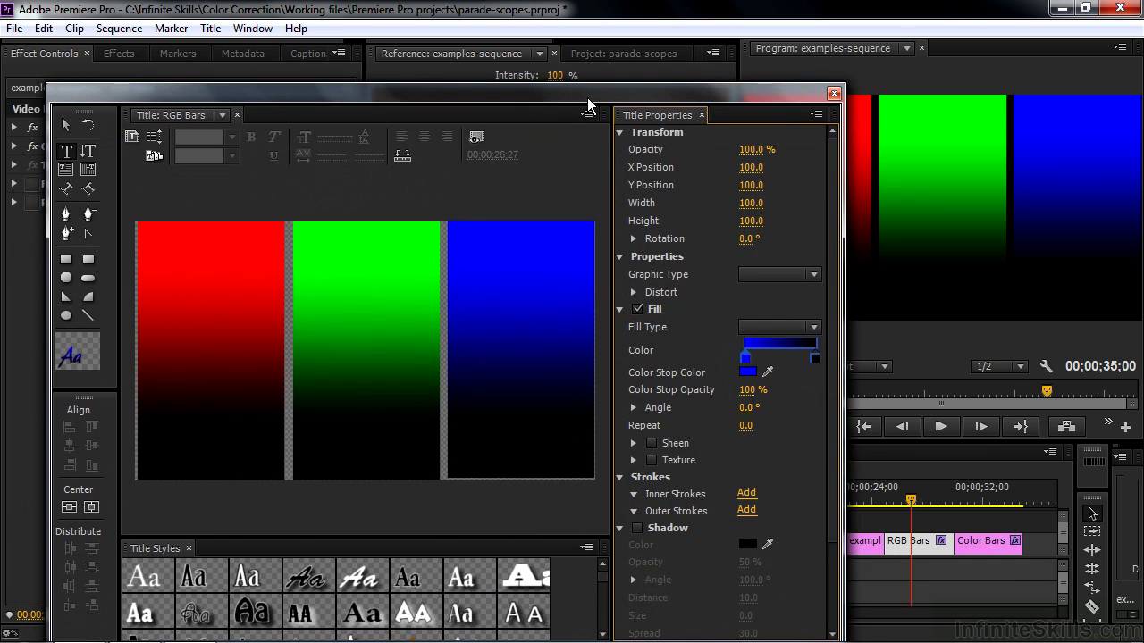
left_click(67, 125)
left_click(214, 328)
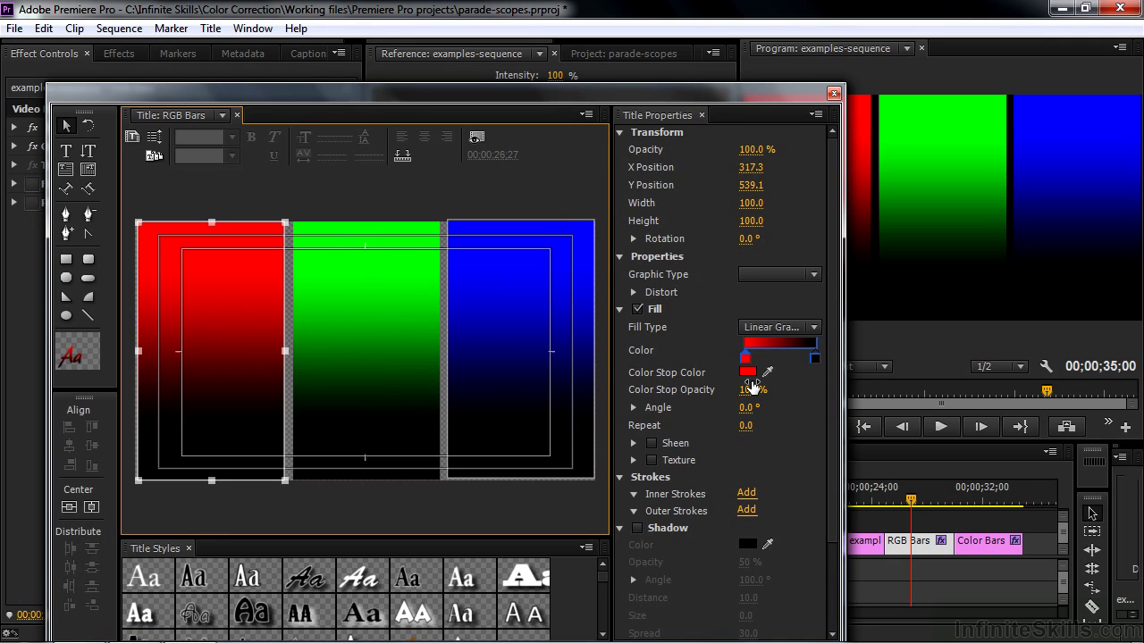
left_click(834, 94)
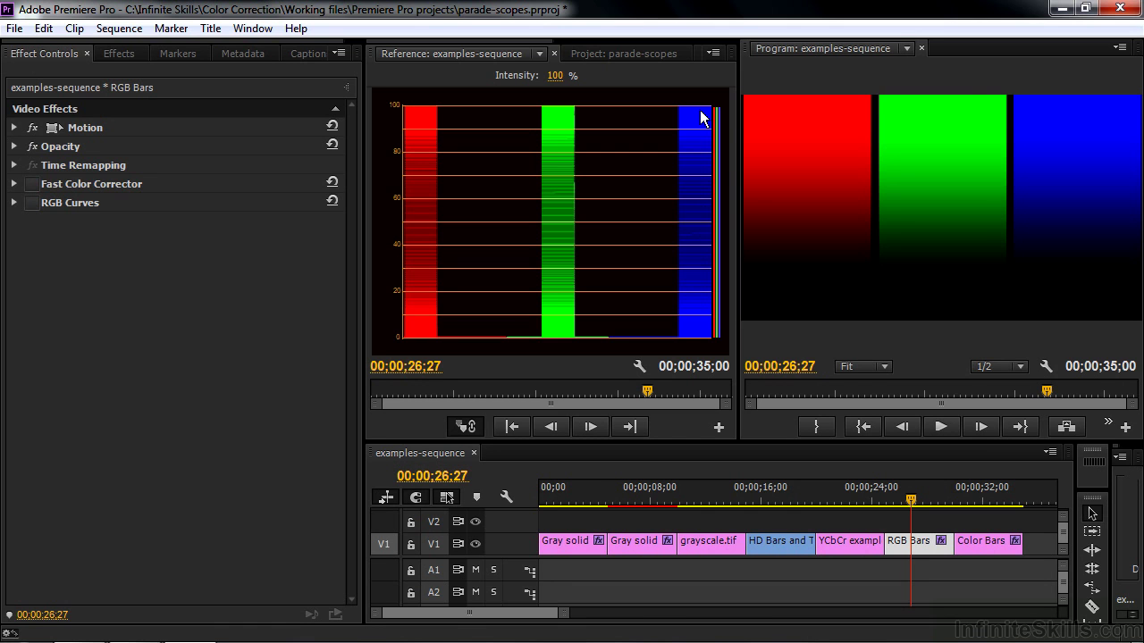
With the YC Waveform displayed, enable Fast Color Corrector on the RGB Bars clip and push its hue balance to red at magnitude 100
left_click(715, 53)
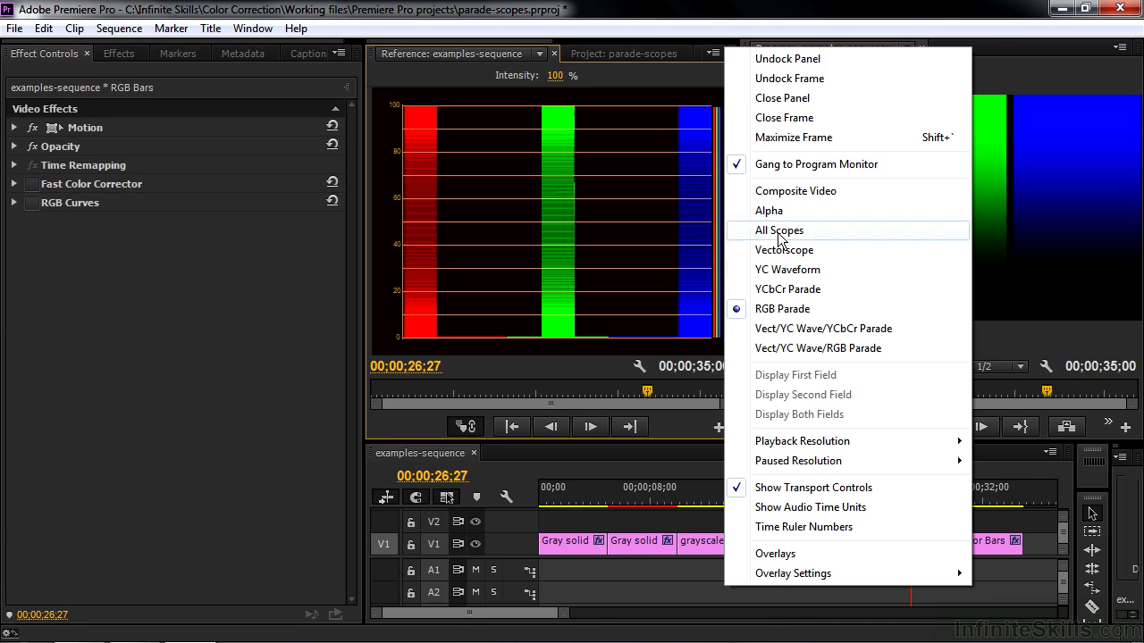
left_click(773, 273)
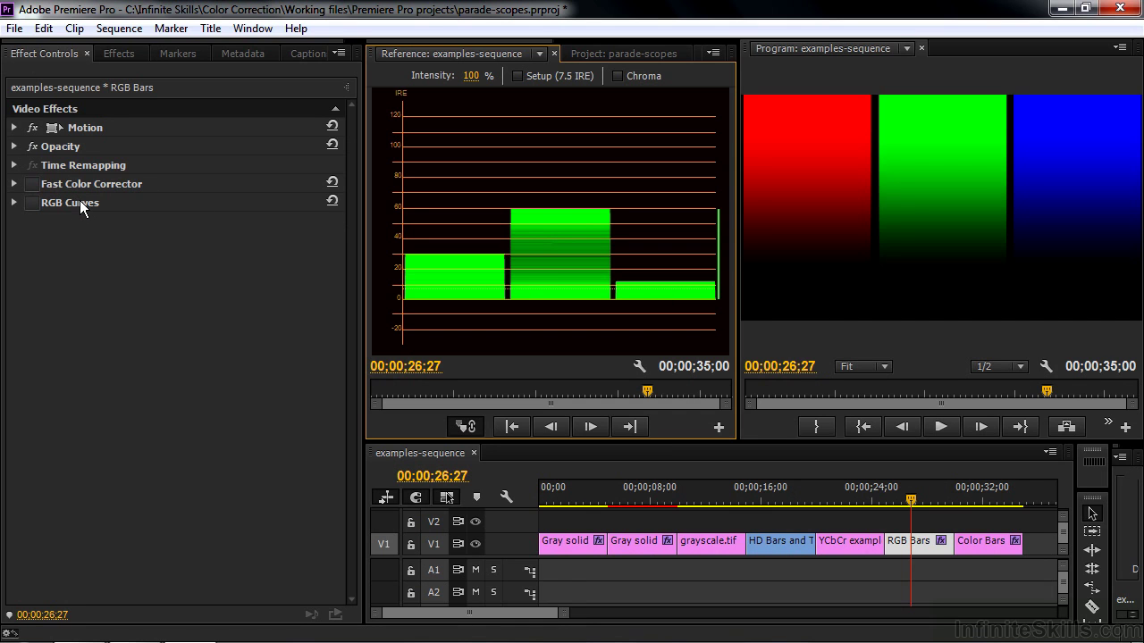
left_click(14, 183)
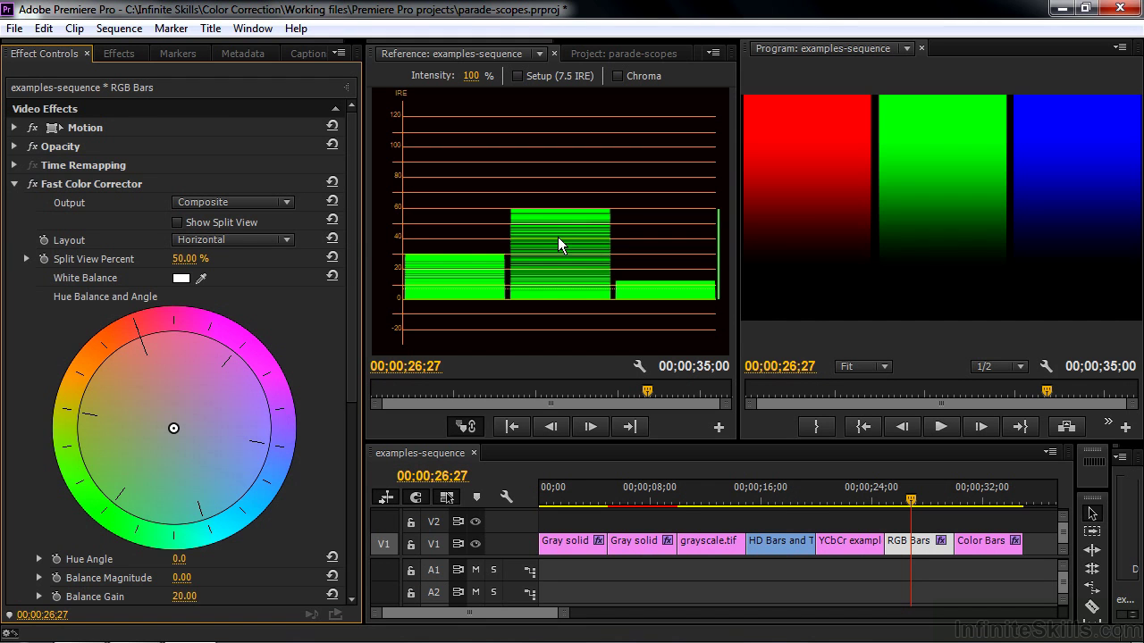
left_click_drag(354, 231, 357, 397)
left_click_drag(350, 511, 332, 313)
left_click_drag(173, 424, 141, 341)
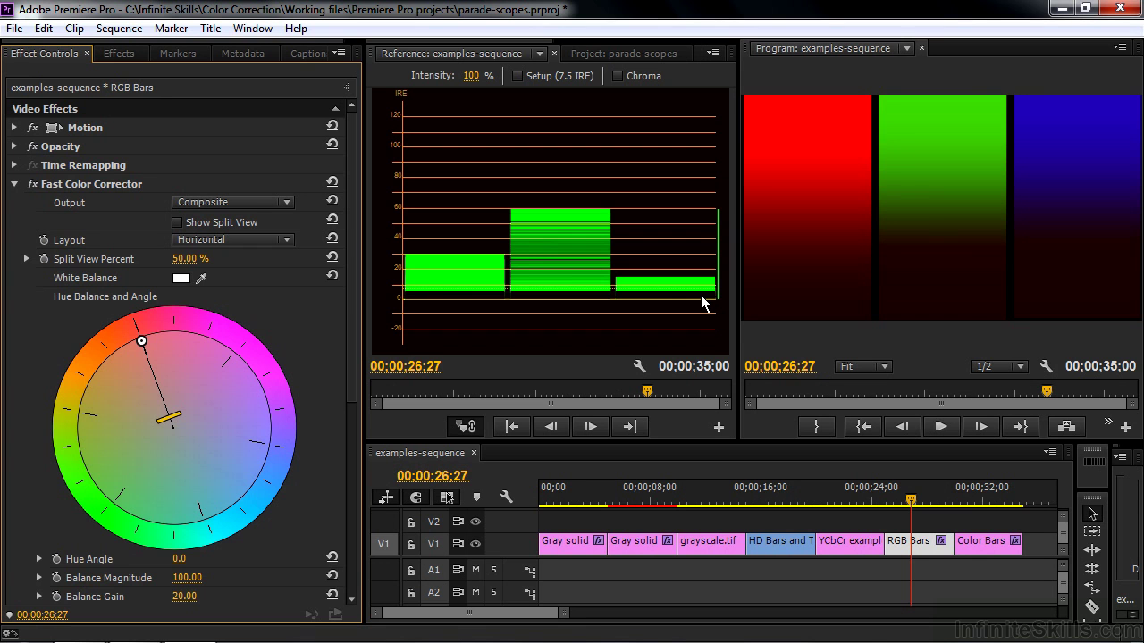
Compare the color-shifted RGB Bars clip in the RGB Parade and the YC Waveform, ending on YC Waveform
left_click(716, 50)
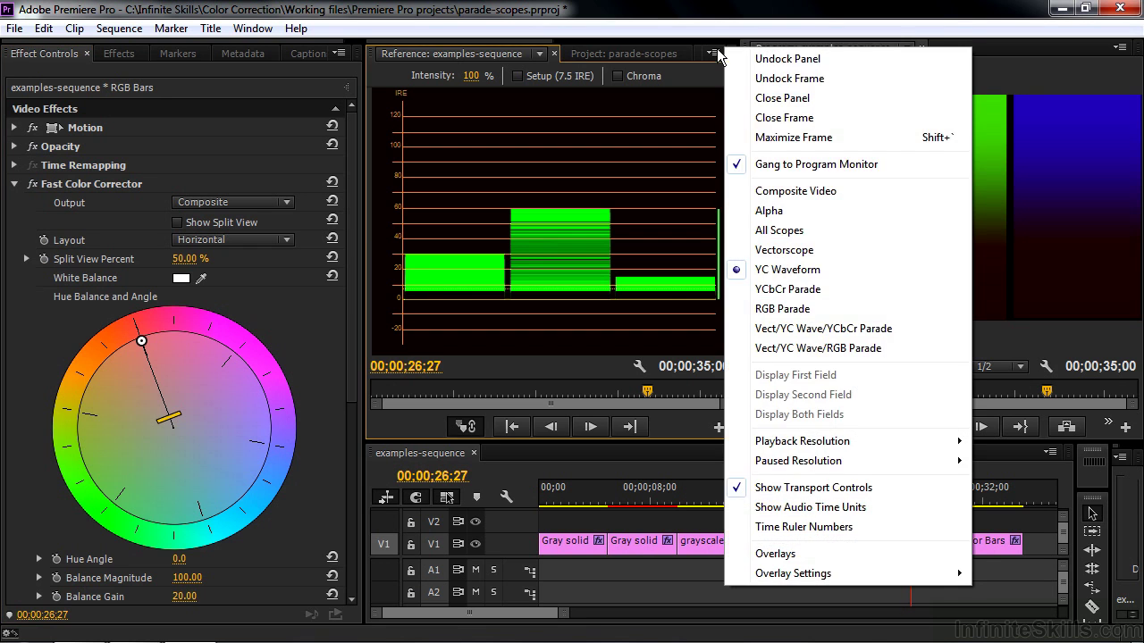
left_click(781, 309)
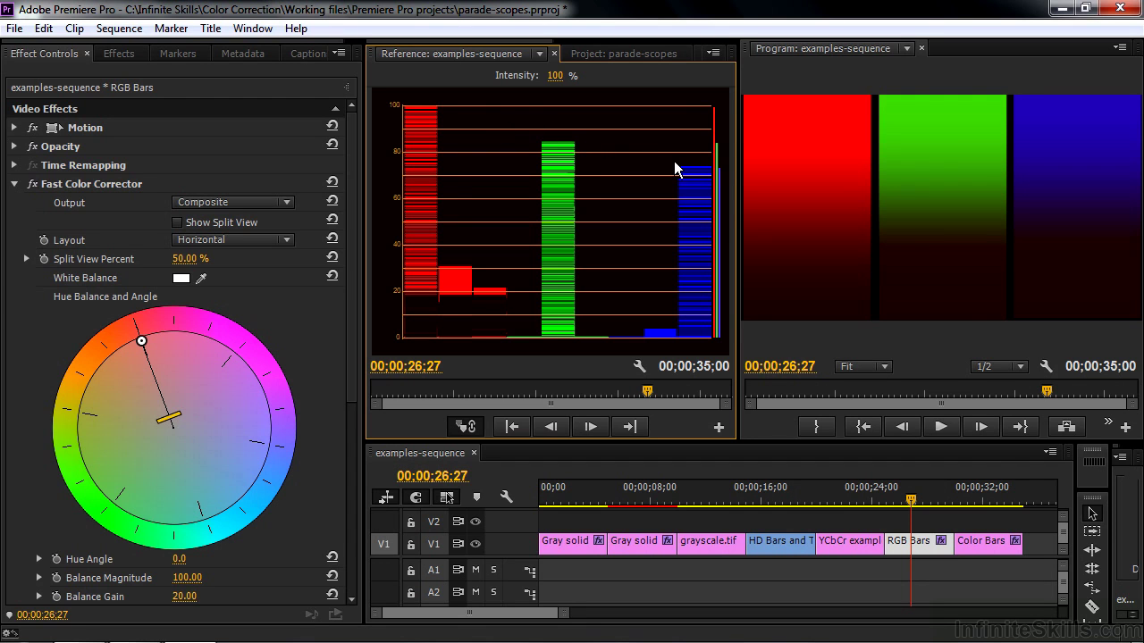
left_click(714, 55)
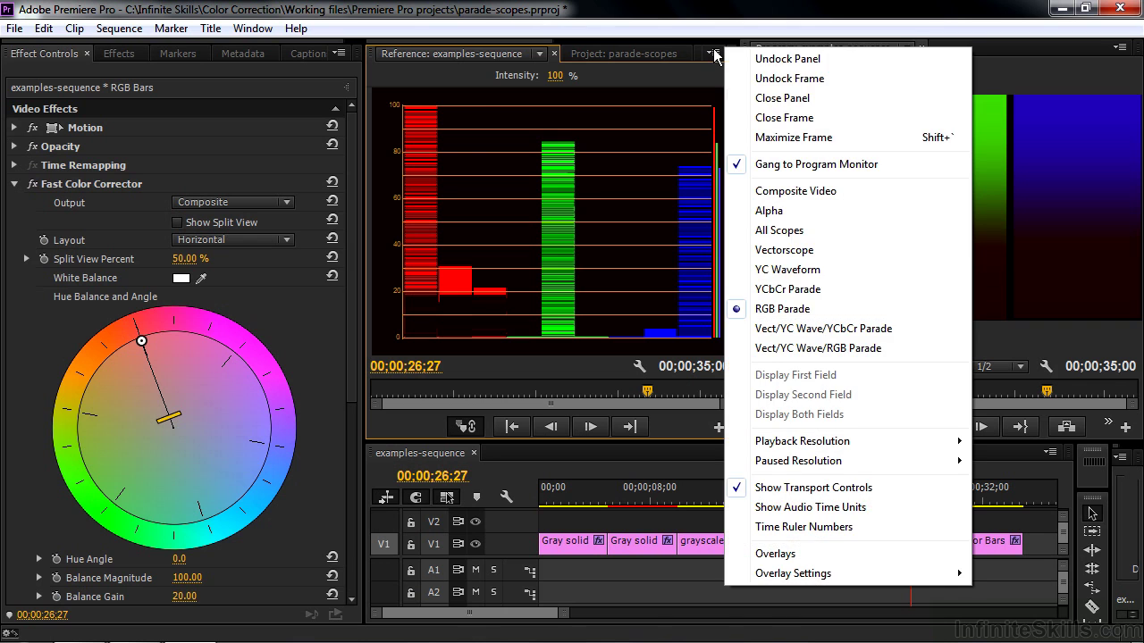
left_click(788, 268)
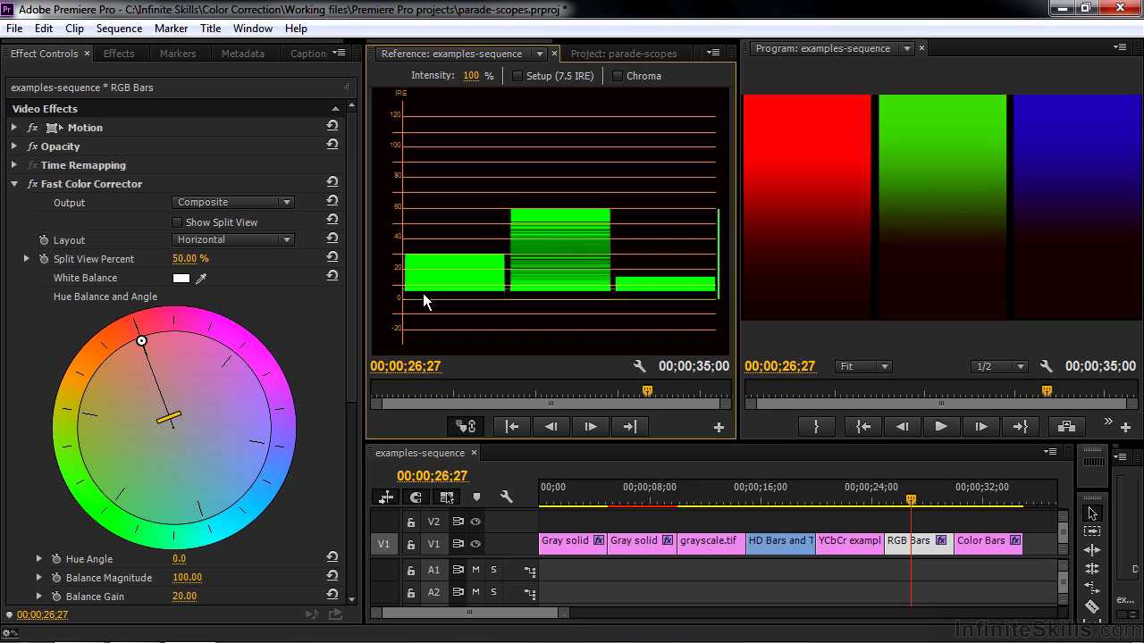
Turn off Fast Color Corrector on the RGB Bars clip and enable RGB Curves with all four curves in view
left_click(33, 184)
left_click(14, 183)
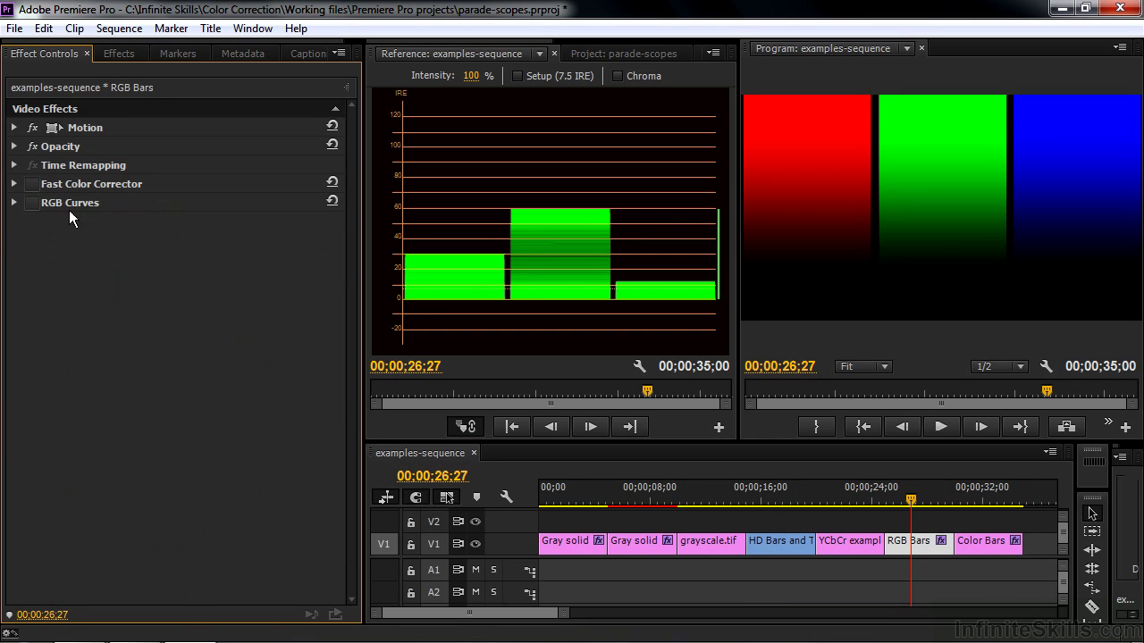
left_click(14, 203)
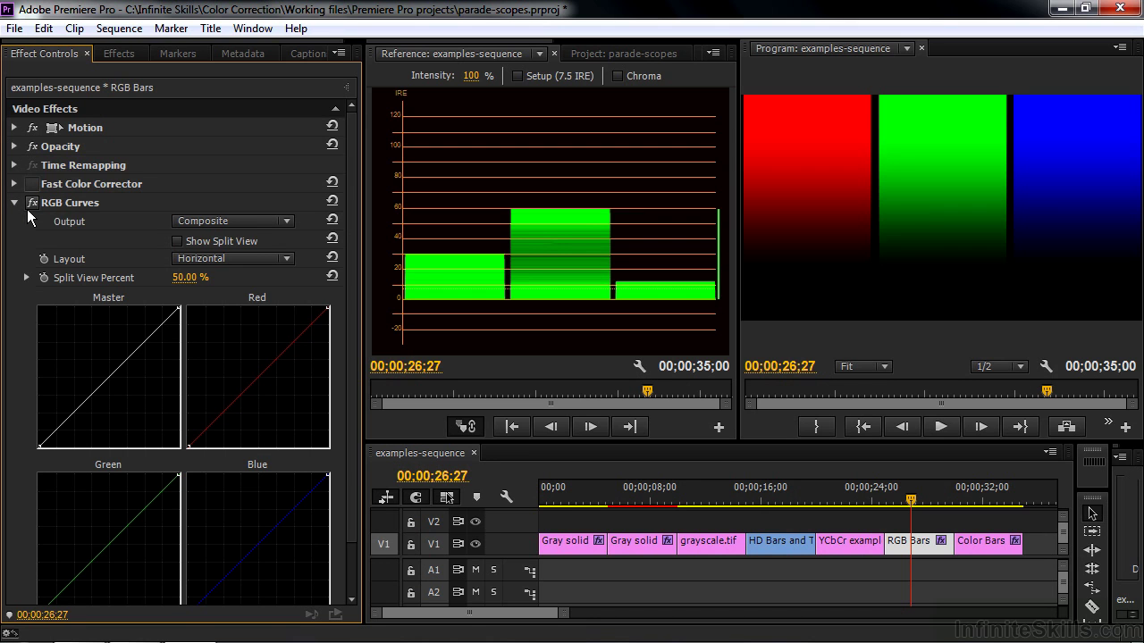
left_click_drag(349, 309, 352, 379)
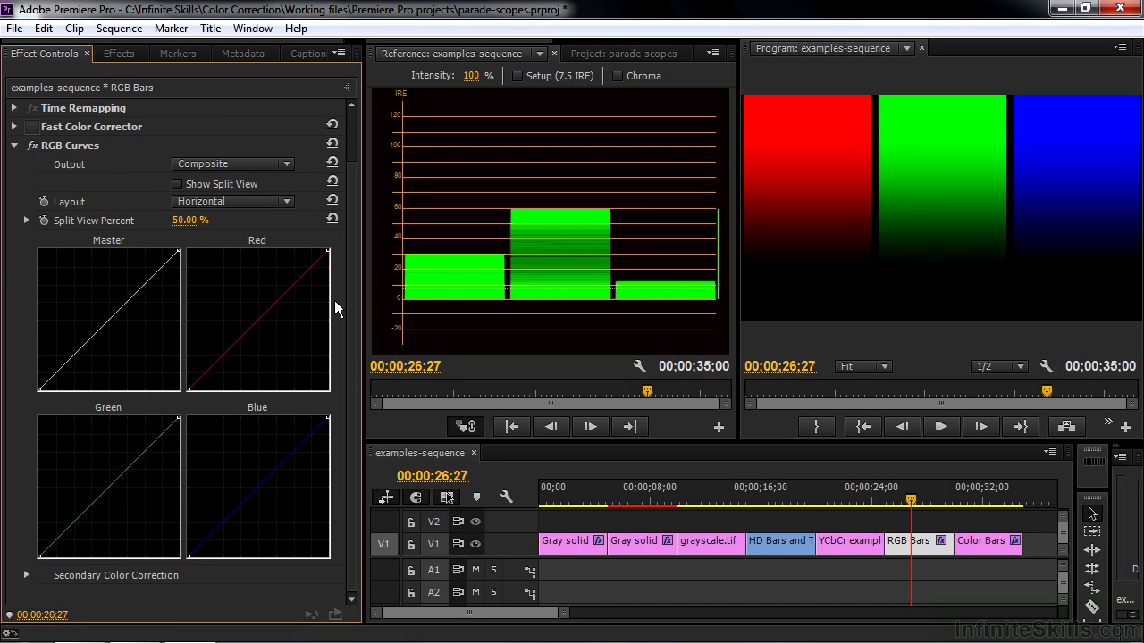
Add a midtone point to both the red and green curves of the RGB Bars clip, raising each slightly above the diagonal
mouse_move(257, 318)
left_mouse_down()
mouse_move(203, 278)
mouse_move(307, 373)
mouse_move(223, 273)
mouse_move(283, 345)
mouse_move(233, 298)
mouse_move(282, 345)
mouse_move(232, 303)
mouse_move(258, 344)
mouse_move(248, 322)
left_mouse_up()
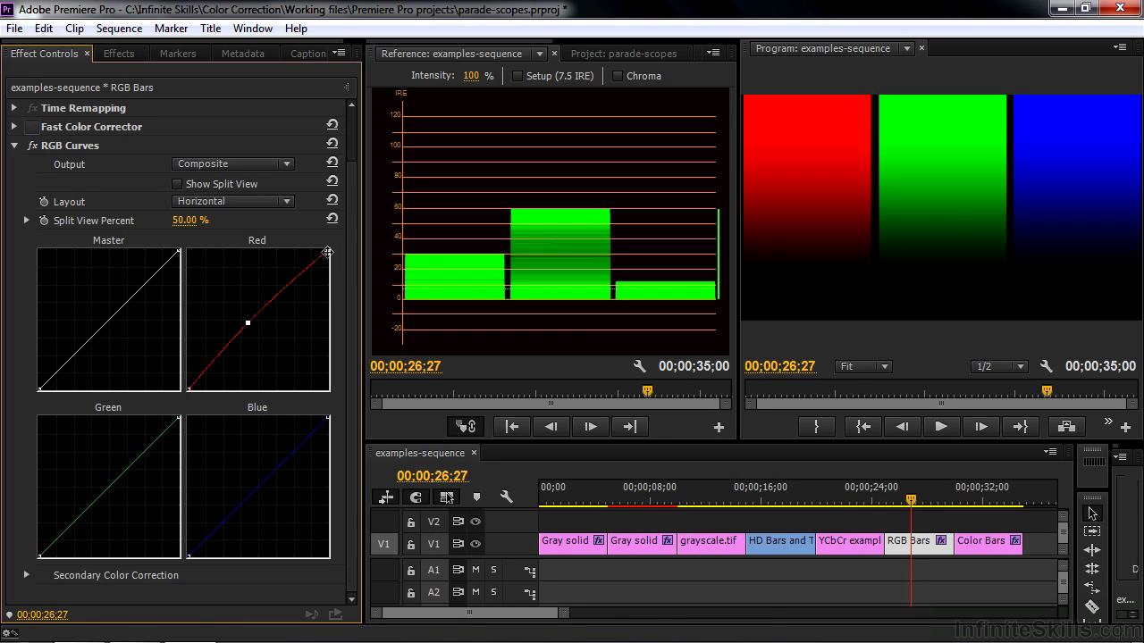
mouse_move(328, 253)
left_mouse_down()
mouse_move(331, 326)
mouse_move(329, 241)
left_mouse_up()
mouse_move(108, 487)
left_mouse_down()
mouse_move(135, 511)
mouse_move(155, 503)
mouse_move(143, 513)
mouse_move(110, 482)
left_mouse_up()
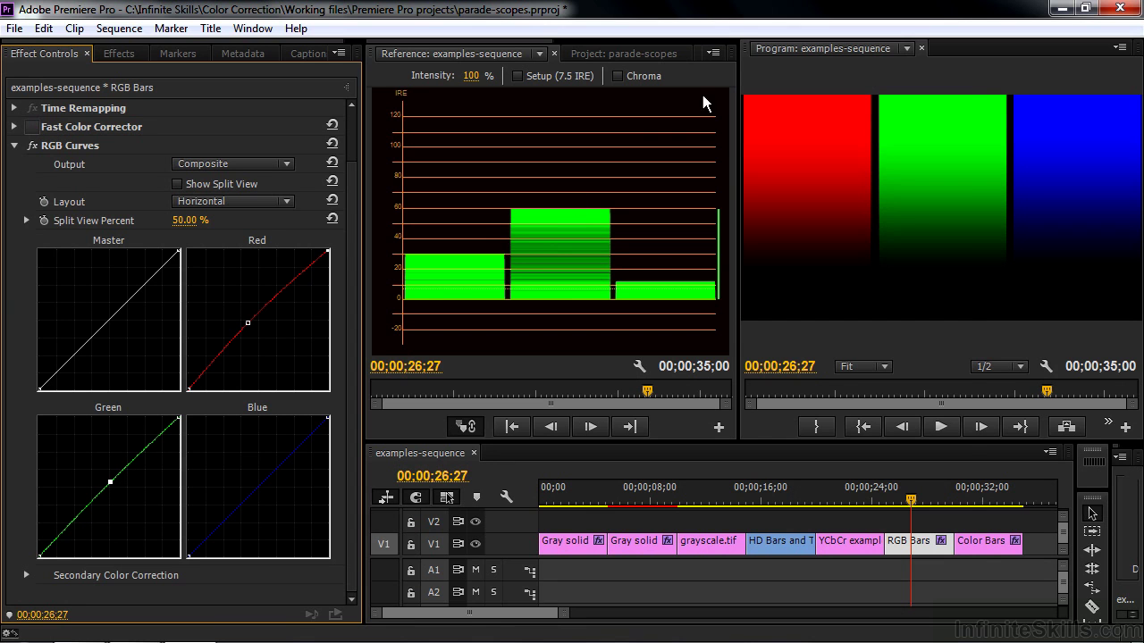
Show the RGB Parade, lower the red curve's highlight endpoint well below maximum, and return it to the upper corner
left_click(718, 51)
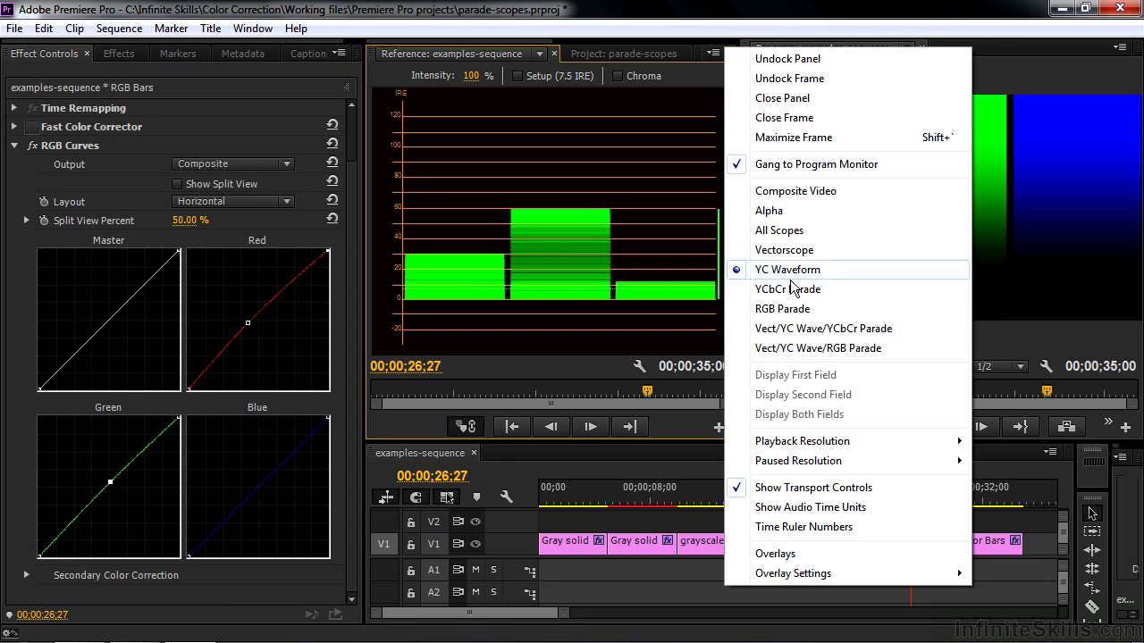
left_click(793, 309)
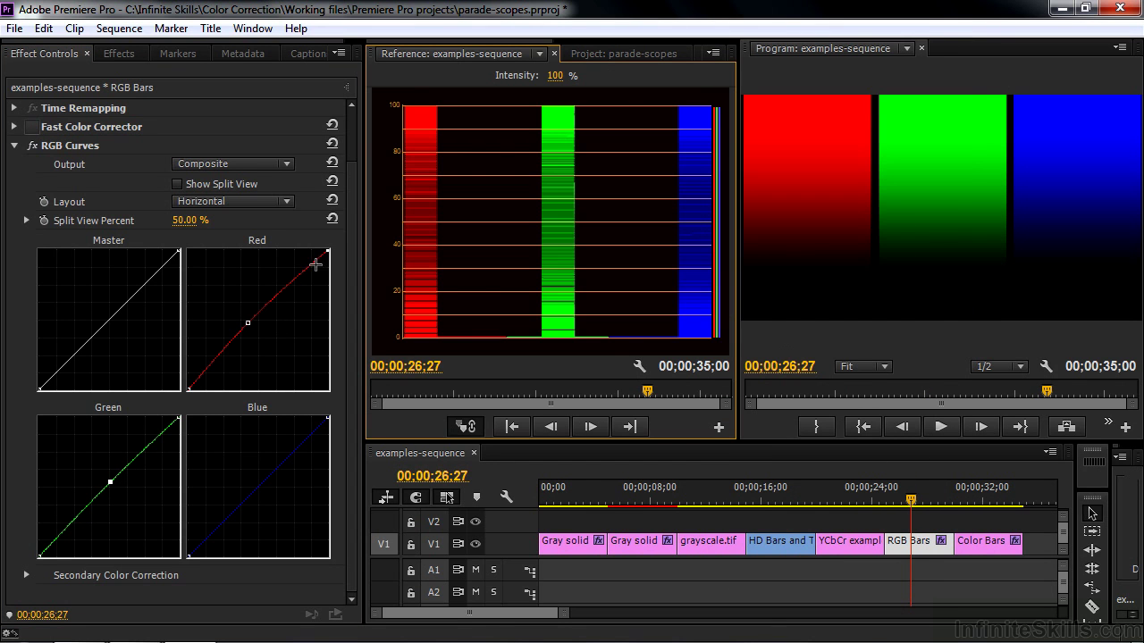
left_click_drag(328, 251, 325, 304)
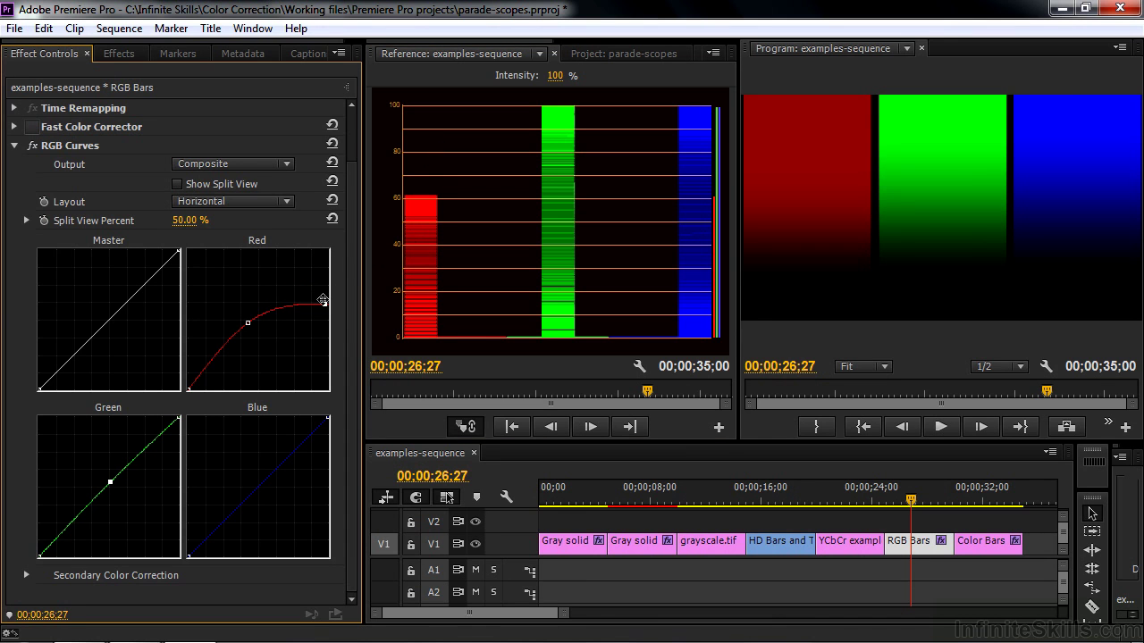
left_click_drag(326, 304, 336, 254)
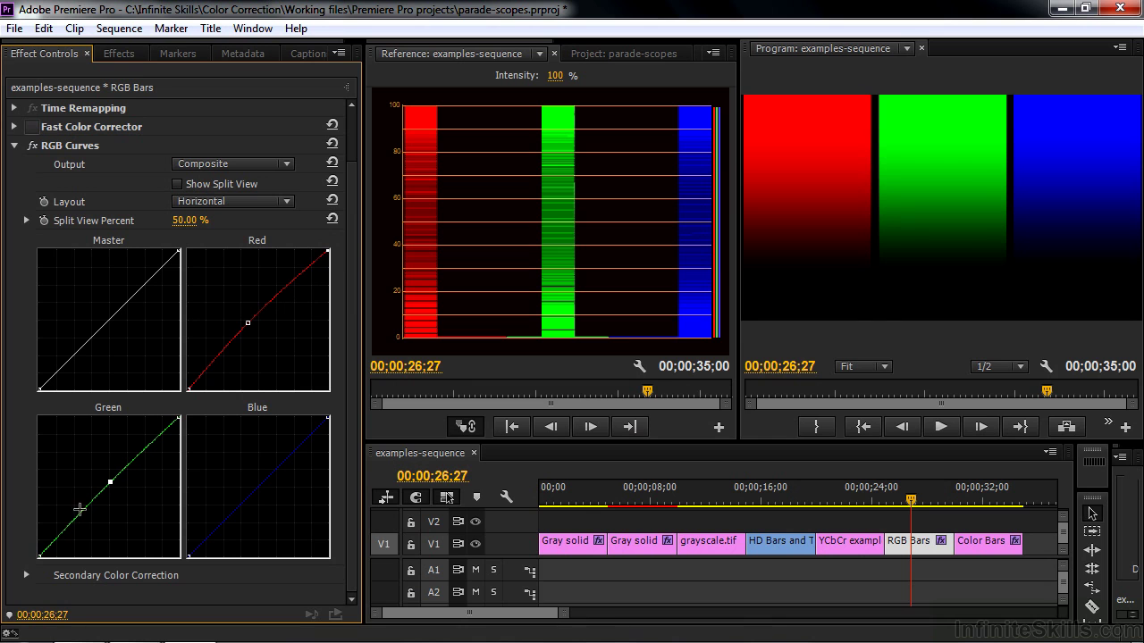
Go to the Color Bars clip, enable its Fast Color Corrector, and push the hue balance toward red at magnitude 100
left_click(983, 494)
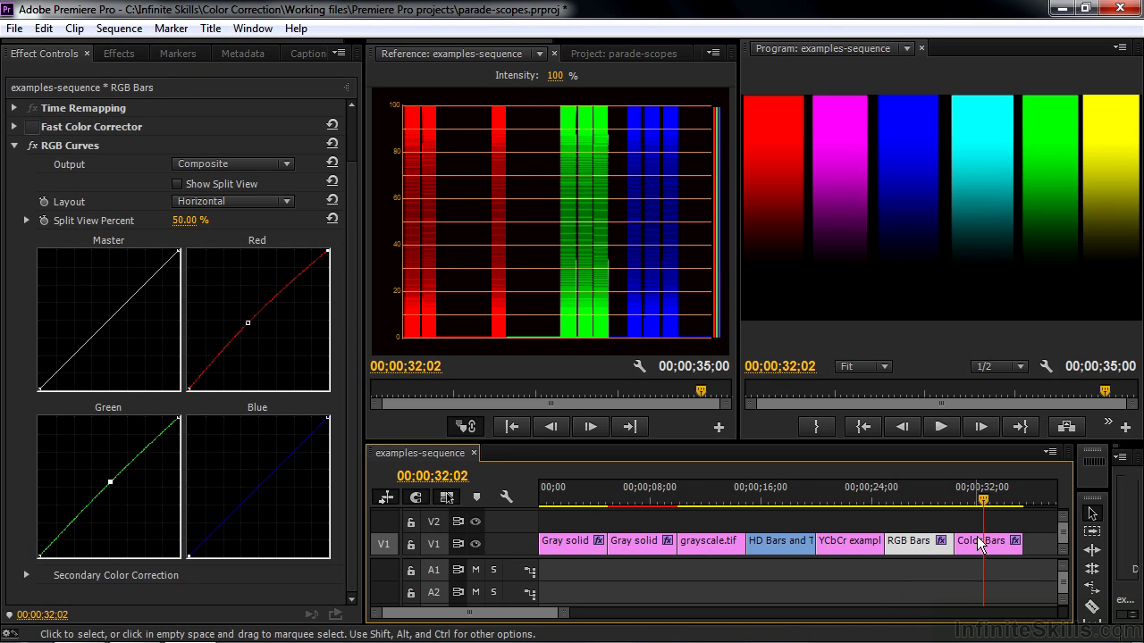
left_click(974, 541)
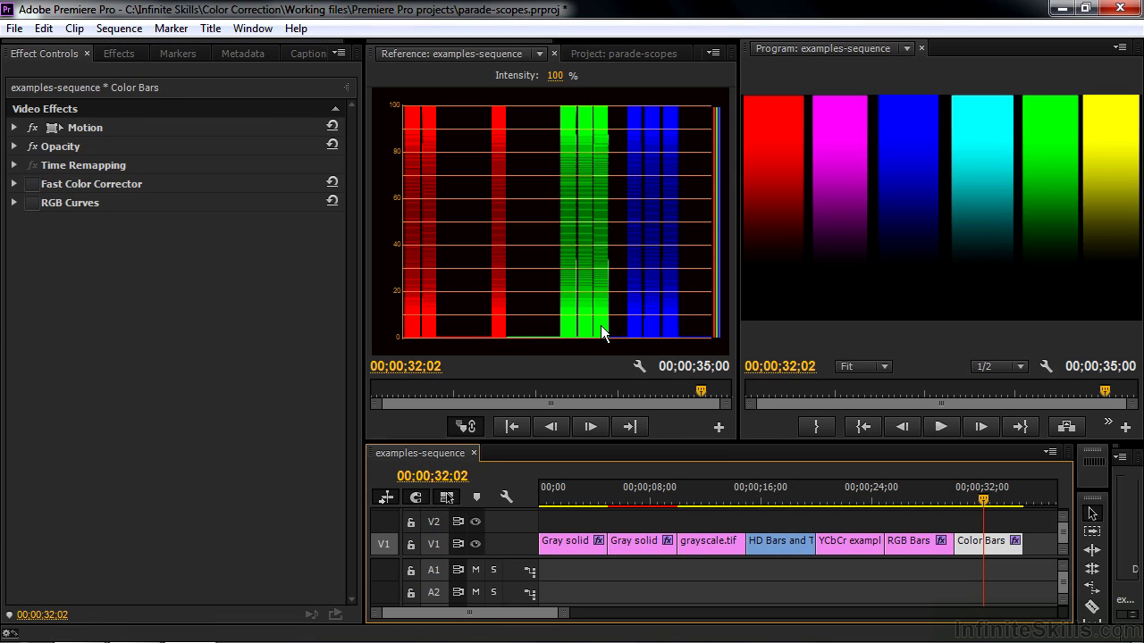
left_click(32, 183)
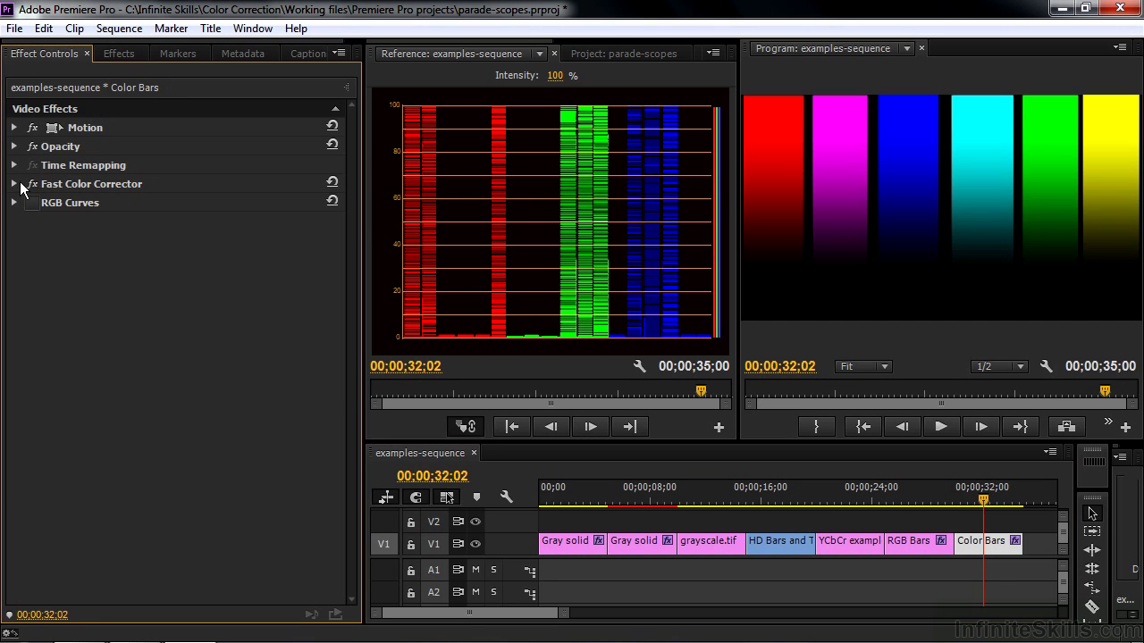
left_click(14, 184)
left_click_drag(174, 430, 138, 342)
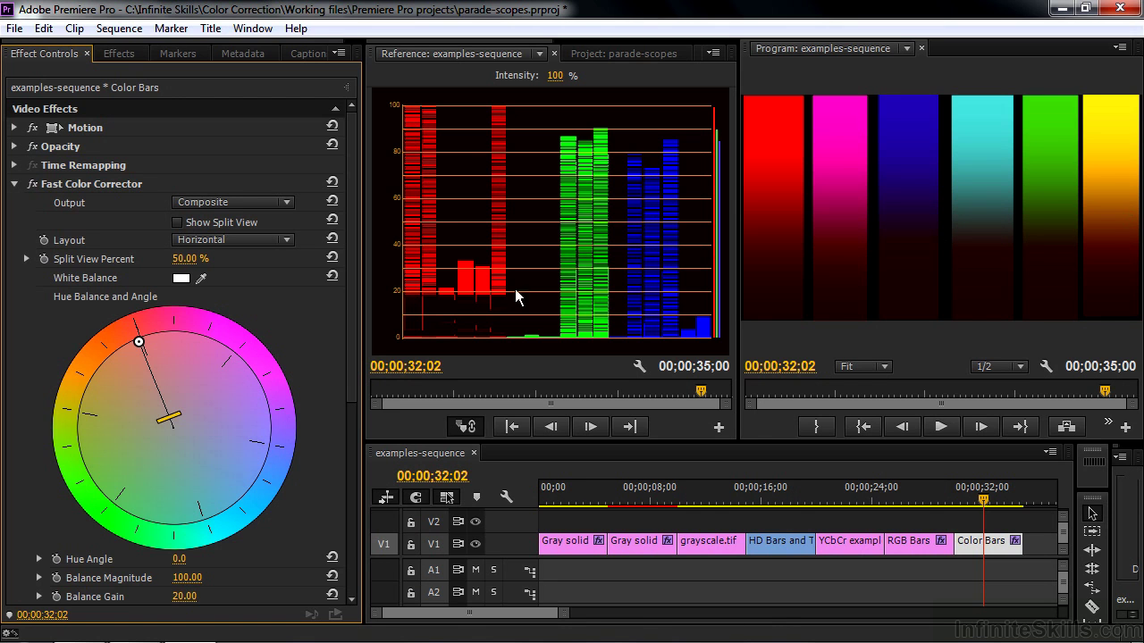
Return the Color Bars hue balance to near the wheel's center, magnitude 2.76, and turn off Fast Color Corrector
left_click_drag(139, 342, 173, 429)
left_click(32, 183)
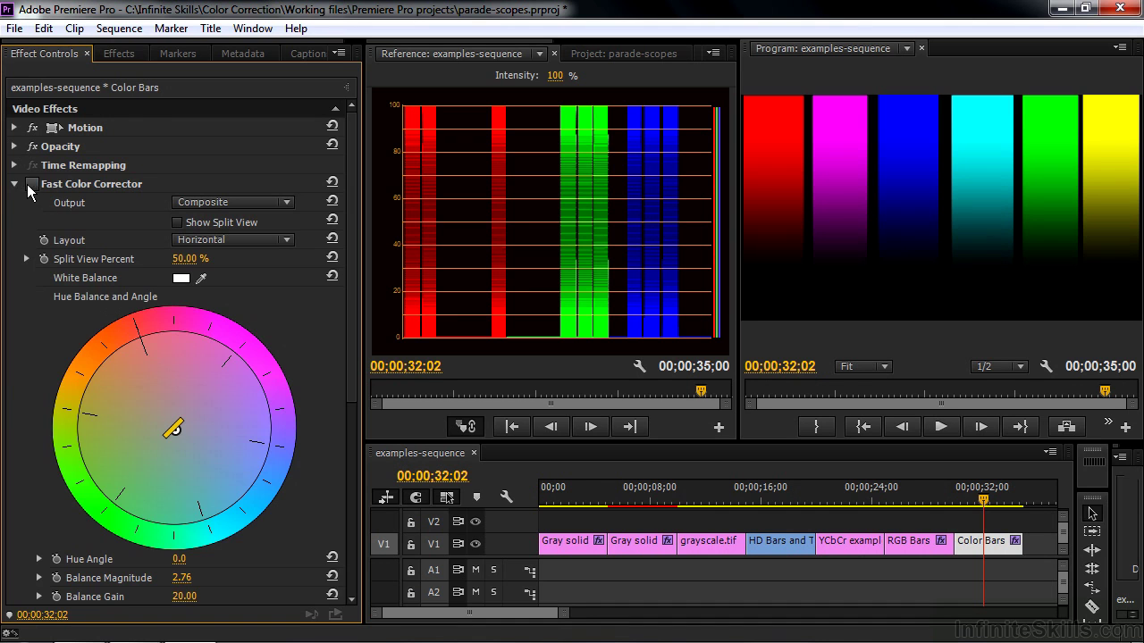
left_click(13, 183)
Enable RGB Curves on the Color Bars clip and add a midtone point to the red curve and a slightly raised one to the blue
left_click(32, 203)
left_click(14, 203)
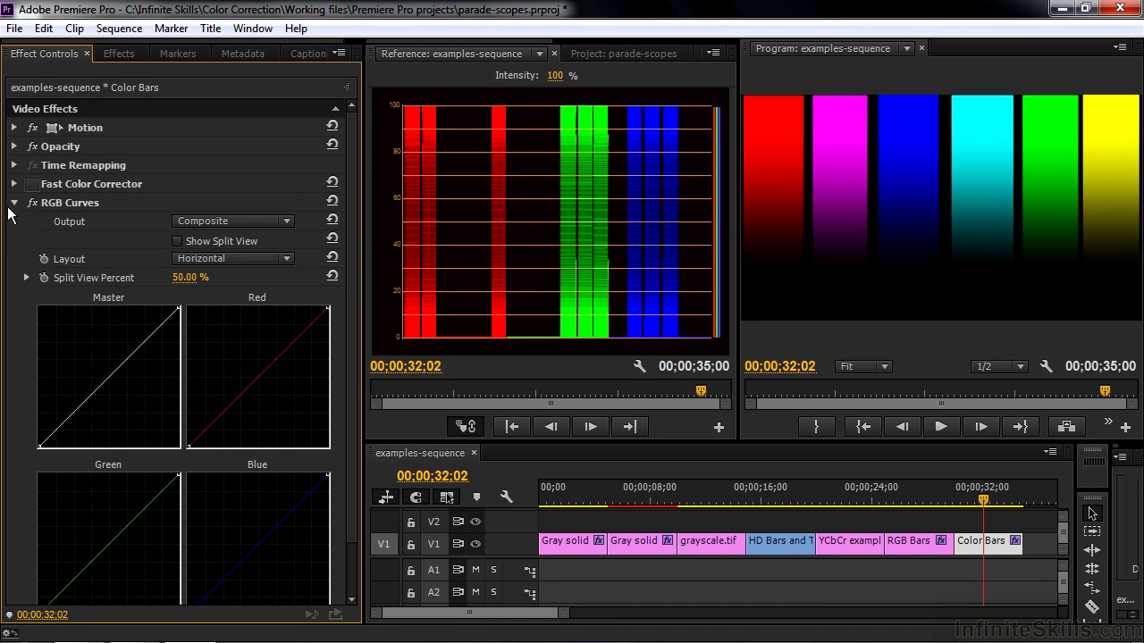
mouse_move(264, 372)
left_mouse_down()
mouse_move(192, 325)
mouse_move(324, 404)
mouse_move(293, 360)
mouse_move(209, 324)
mouse_move(263, 373)
left_mouse_up()
mouse_move(252, 545)
left_mouse_down()
mouse_move(213, 495)
mouse_move(207, 507)
mouse_move(222, 514)
mouse_move(195, 500)
mouse_move(323, 597)
mouse_move(255, 539)
left_mouse_up()
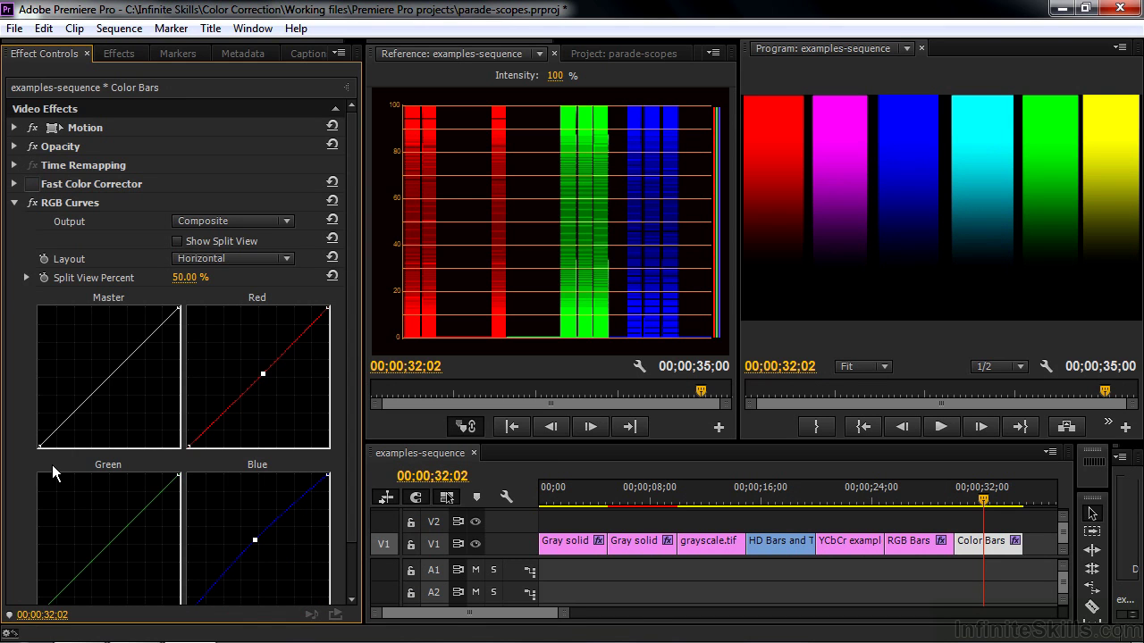